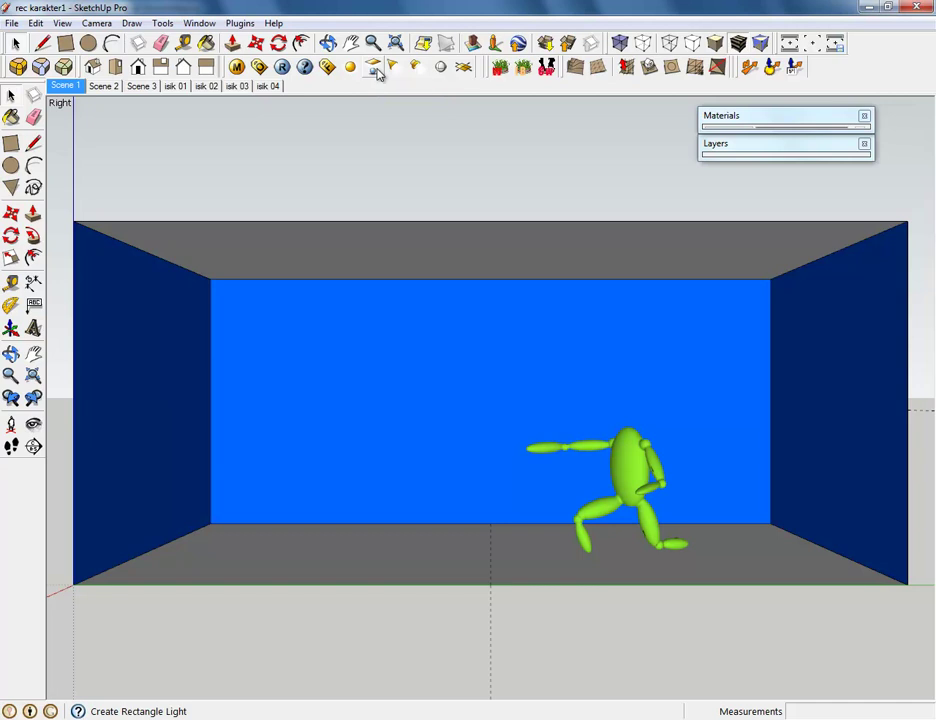
# Step: Start a V-Ray rectangle light and place its first corner on the room's outer left wall
pyautogui.click(377, 70)
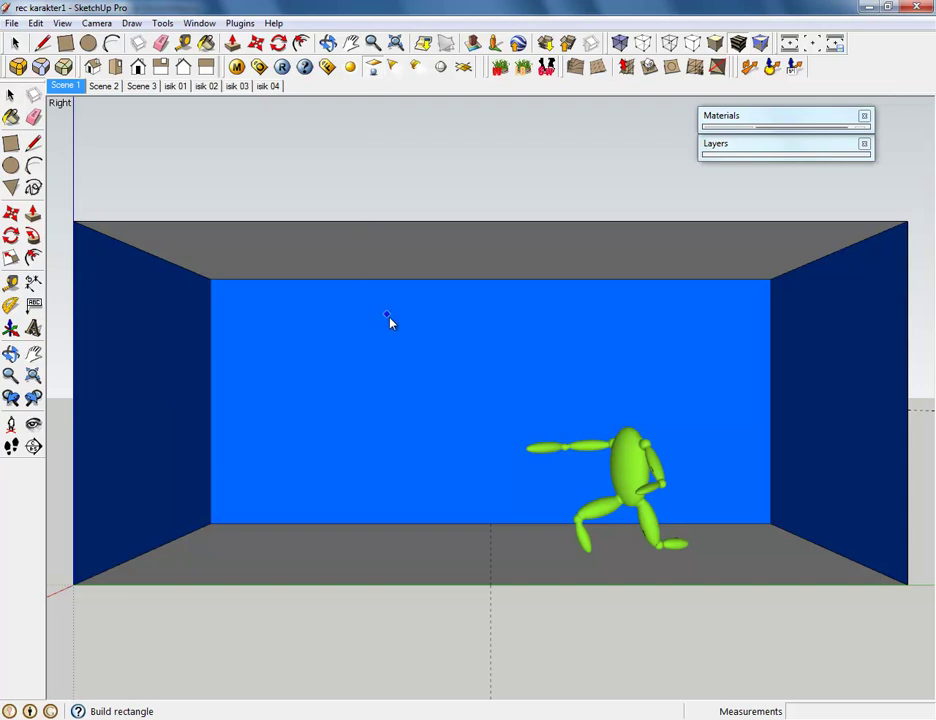
pyautogui.moveTo(416, 334); pyautogui.dragTo(440, 428, button='middle')
pyautogui.scroll(-5, 440, 428)
pyautogui.moveTo(612, 370)
pyautogui.mouseDown(button='middle')
pyautogui.moveTo(503, 403)
pyautogui.moveTo(560, 382)
pyautogui.moveTo(384, 368)
pyautogui.mouseUp(button='middle')
pyautogui.scroll(2, 560, 382)
pyautogui.click(368, 350)
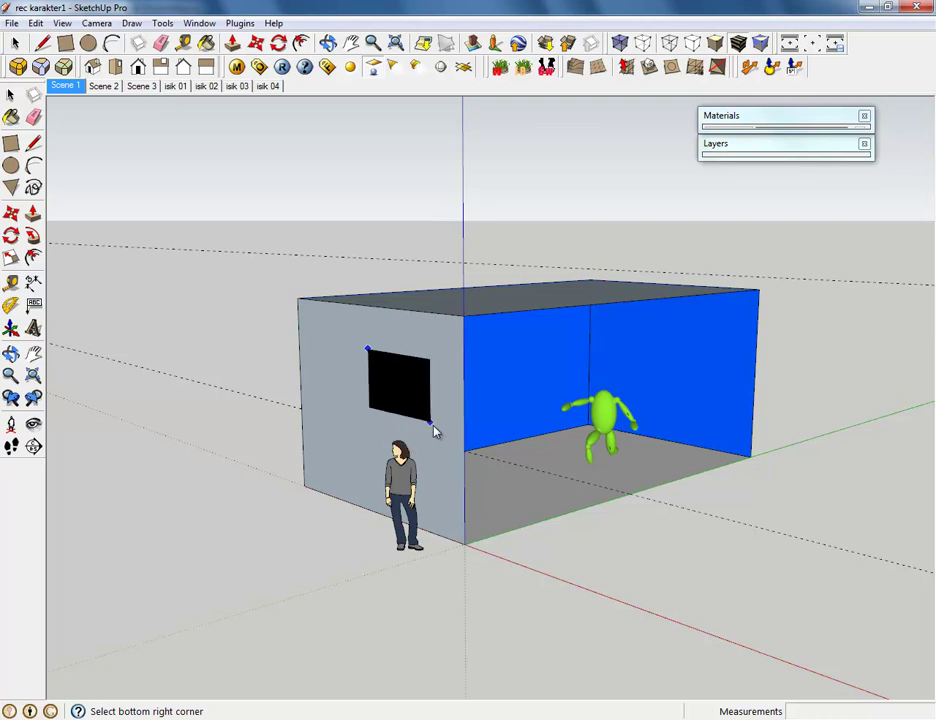
# Step: Finish the rectangle light at its opposite corner and orbit toward the back wall
pyautogui.click(447, 468)
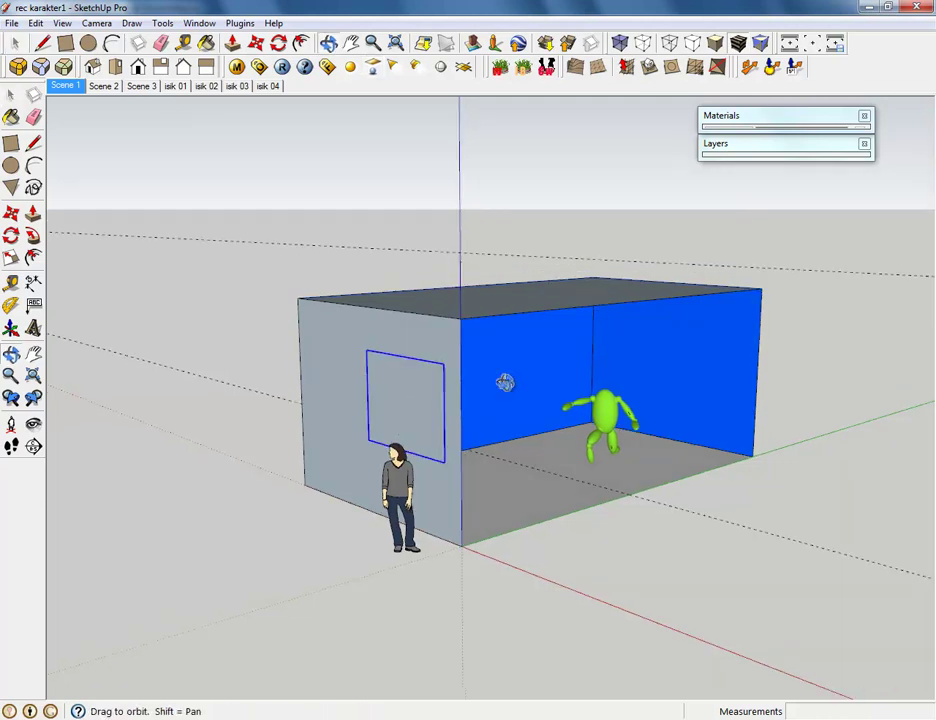
pyautogui.moveTo(512, 374); pyautogui.dragTo(391, 435, button='middle')
pyautogui.scroll(2, 376, 444)
pyautogui.scroll(2, 376, 444)
pyautogui.moveTo(441, 409); pyautogui.dragTo(251, 313, button='middle')
# Step: Move the light panel inside the room near the left end of the back wall
pyautogui.press('m')
pyautogui.click(413, 551)
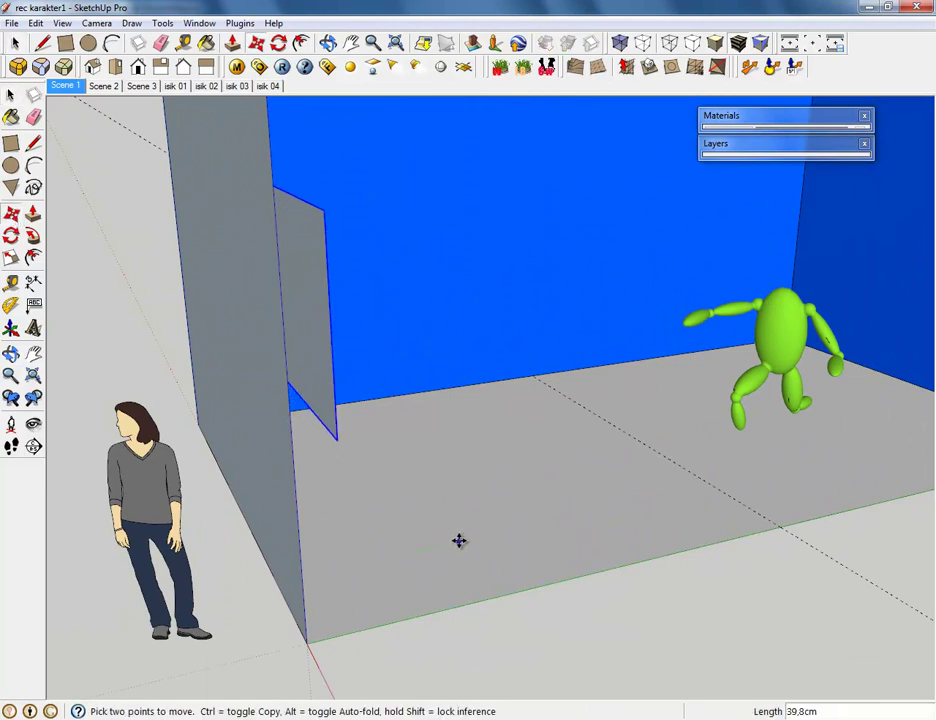
pyautogui.moveTo(556, 501)
pyautogui.mouseDown(button='middle')
pyautogui.moveTo(424, 462)
pyautogui.moveTo(201, 345)
pyautogui.moveTo(388, 482)
pyautogui.mouseUp(button='middle')
pyautogui.moveTo(388, 482)
pyautogui.mouseDown()
pyautogui.moveTo(614, 428)
pyautogui.moveTo(537, 478)
pyautogui.mouseUp()
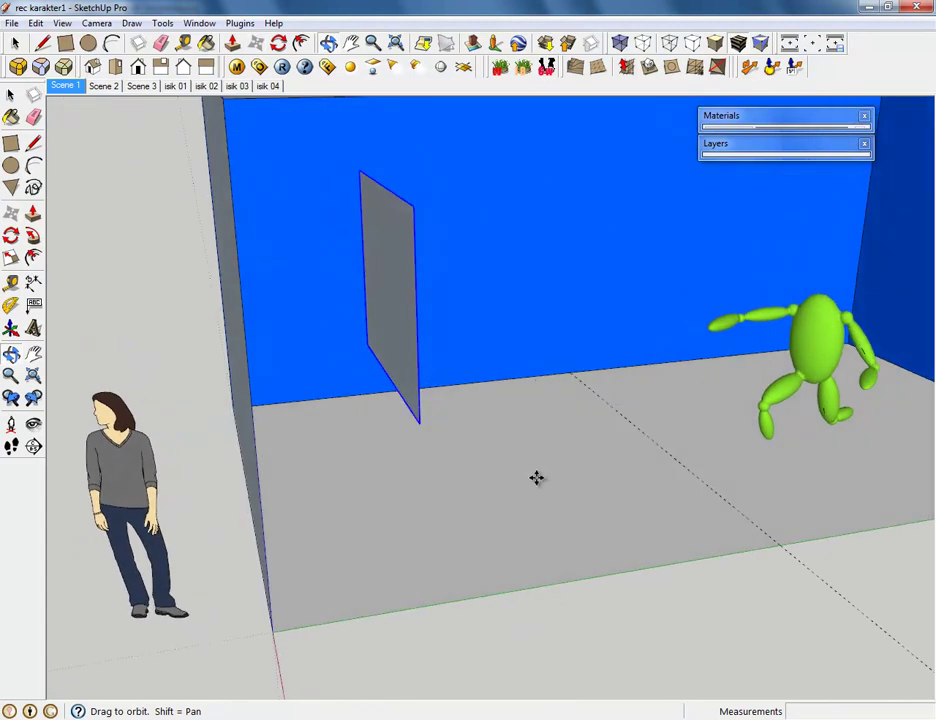
pyautogui.press('space')
pyautogui.scroll(2, 471, 437)
pyautogui.moveTo(471, 437)
pyautogui.mouseDown(button='middle')
pyautogui.moveTo(604, 547)
pyautogui.moveTo(654, 443)
pyautogui.moveTo(445, 451)
pyautogui.moveTo(291, 473)
pyautogui.moveTo(367, 376)
pyautogui.mouseUp(button='middle')
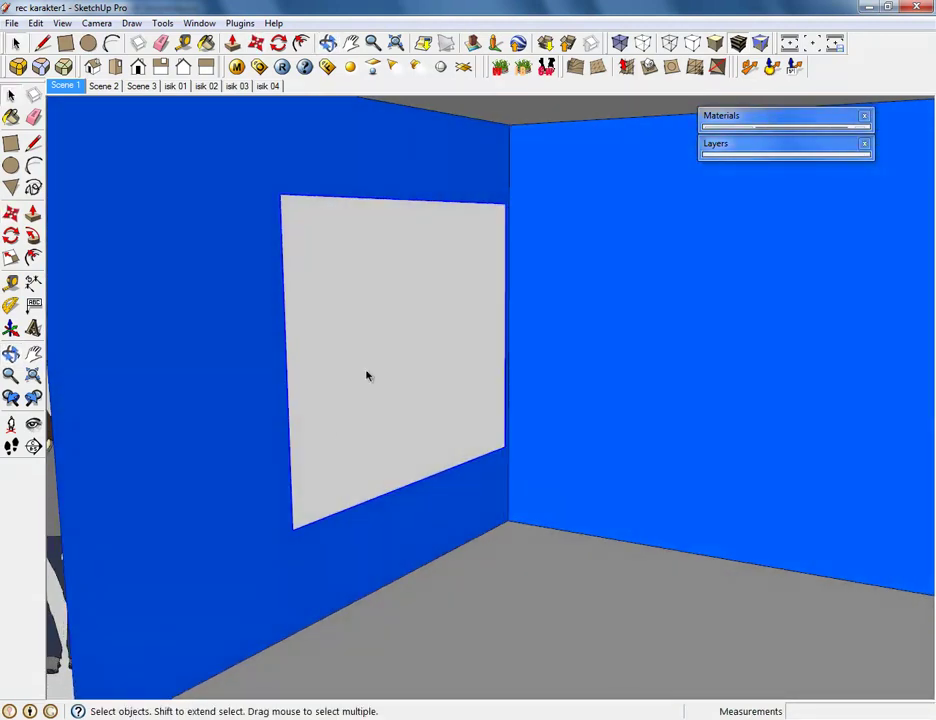
pyautogui.moveTo(403, 359)
pyautogui.mouseDown(button='middle')
pyautogui.moveTo(405, 388)
pyautogui.moveTo(658, 395)
pyautogui.moveTo(602, 399)
pyautogui.moveTo(420, 370)
pyautogui.moveTo(393, 376)
pyautogui.moveTo(288, 290)
pyautogui.mouseUp(button='middle')
# Step: Rotate the light panel upright and return to the Scene 1 view
pyautogui.press('m')
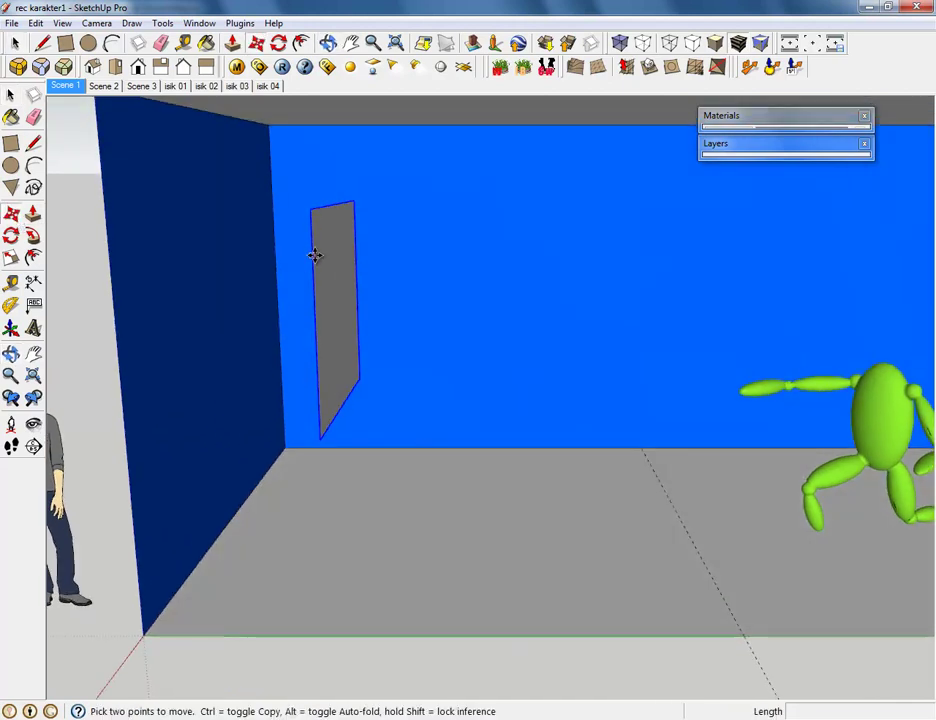
pyautogui.press('q')
pyautogui.click(315, 325)
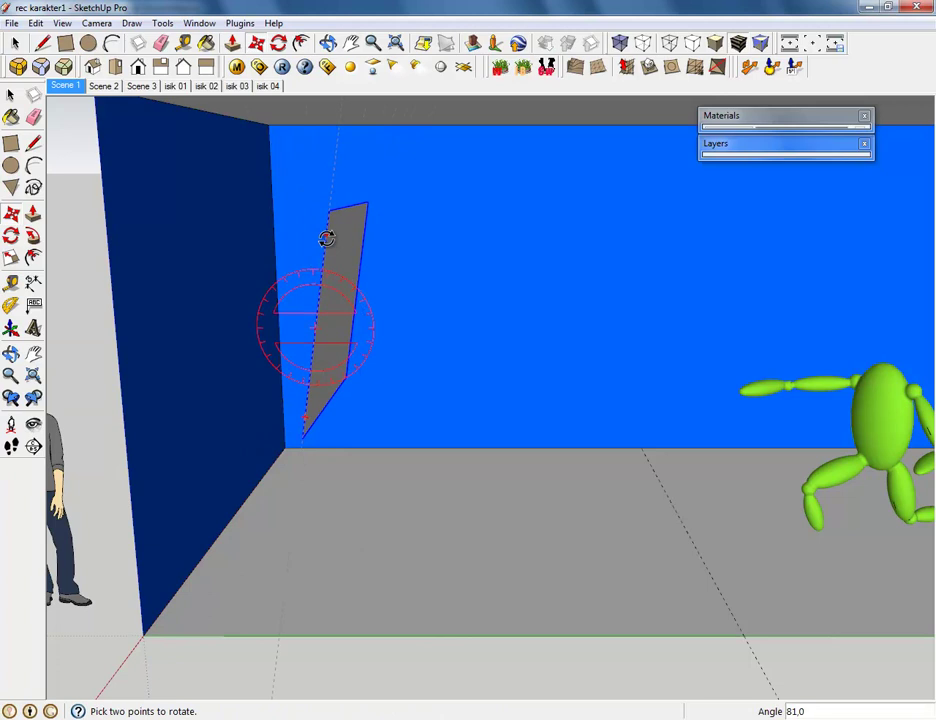
pyautogui.click(312, 250)
pyautogui.press('m')
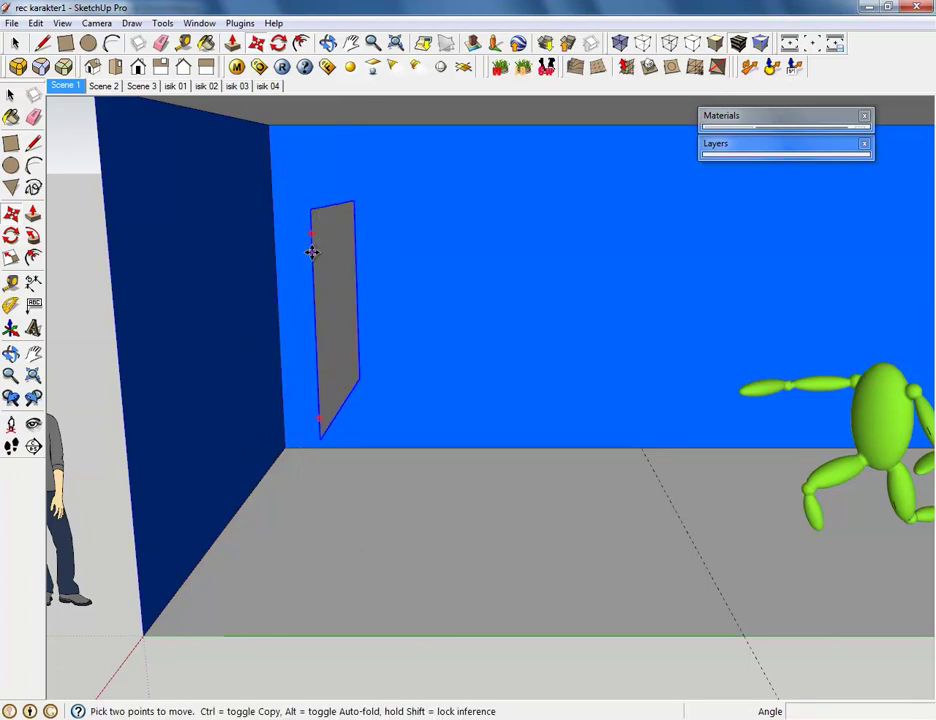
pyautogui.click(63, 86)
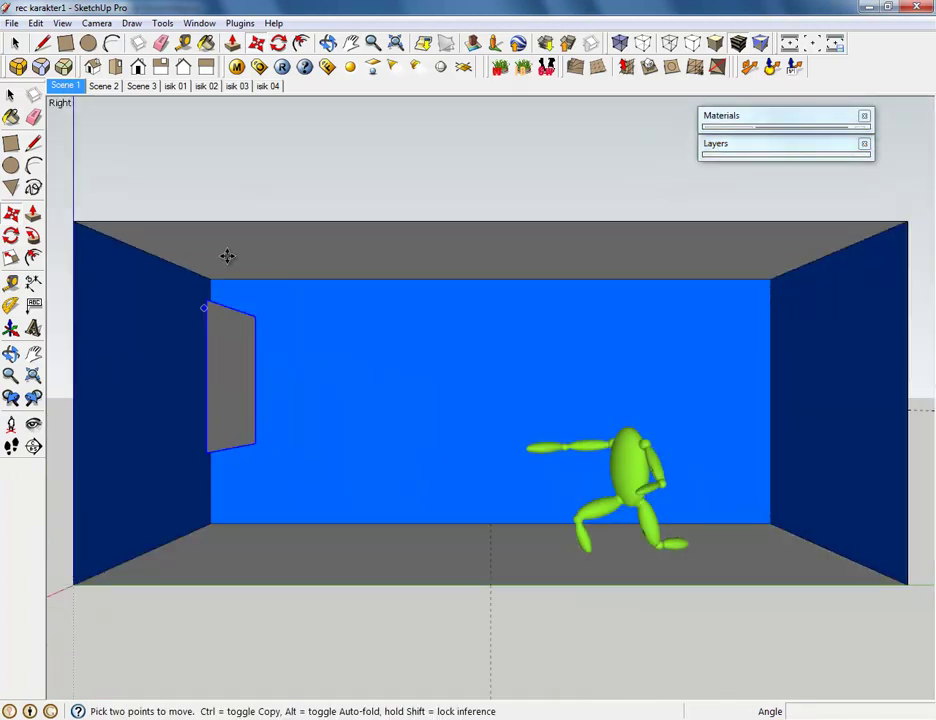
pyautogui.click(15, 93)
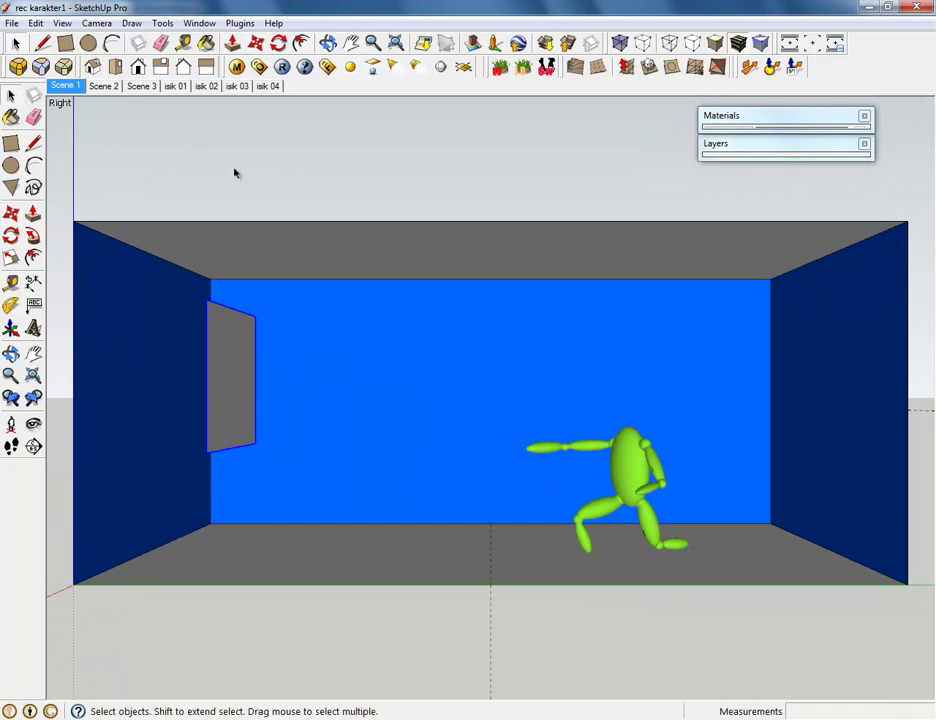
# Step: Open the rectangle light in the V-Ray Light Editor from its right-click menu
pyautogui.rightClick(225, 377)
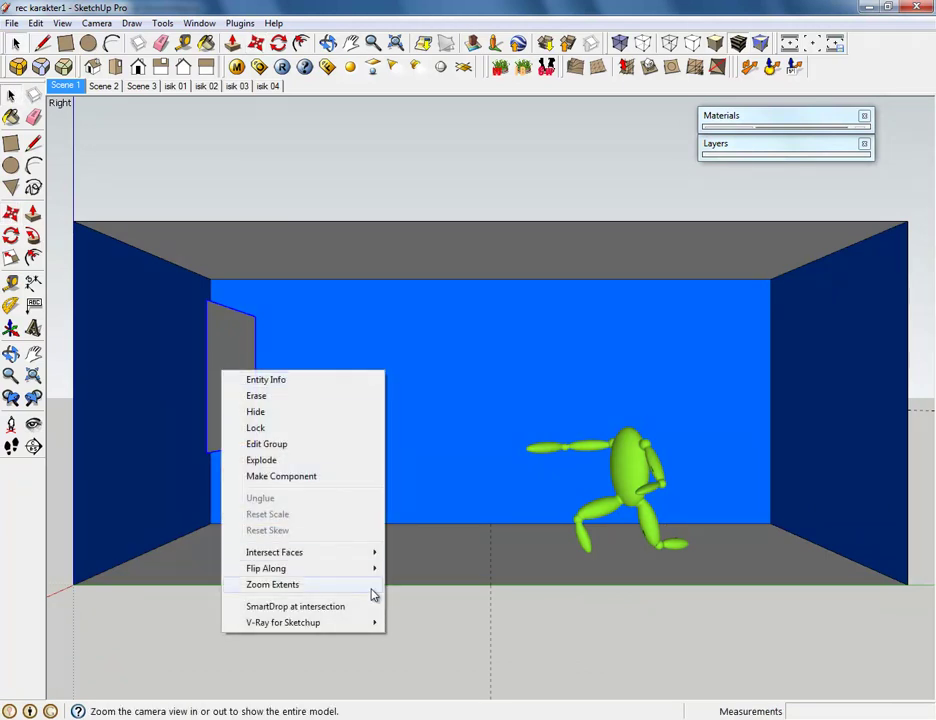
pyautogui.moveTo(283, 622)
pyautogui.click(405, 625)
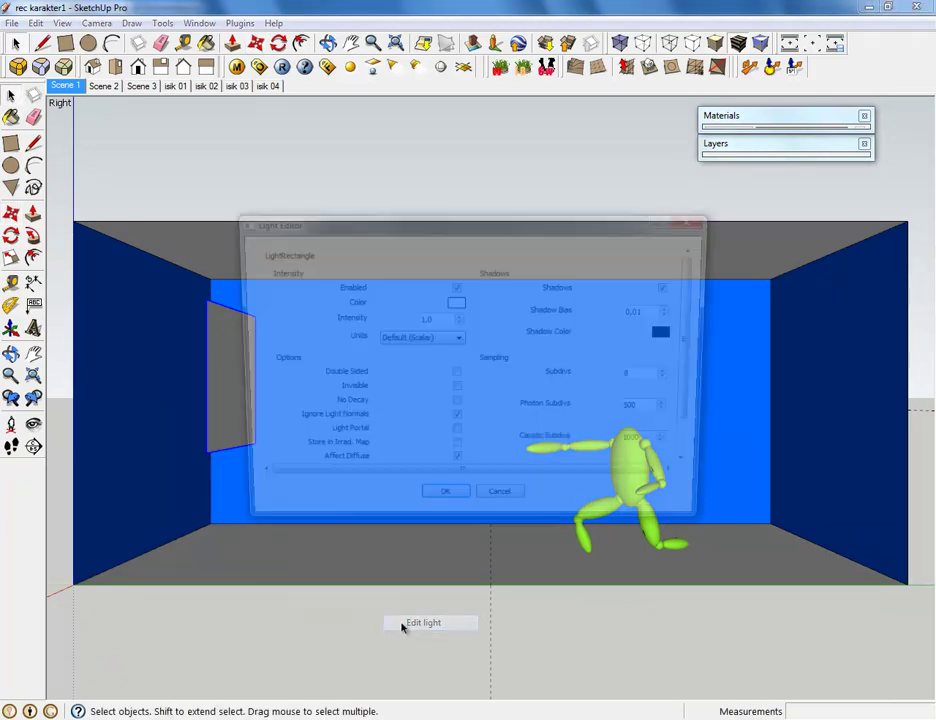
pyautogui.click(456, 419)
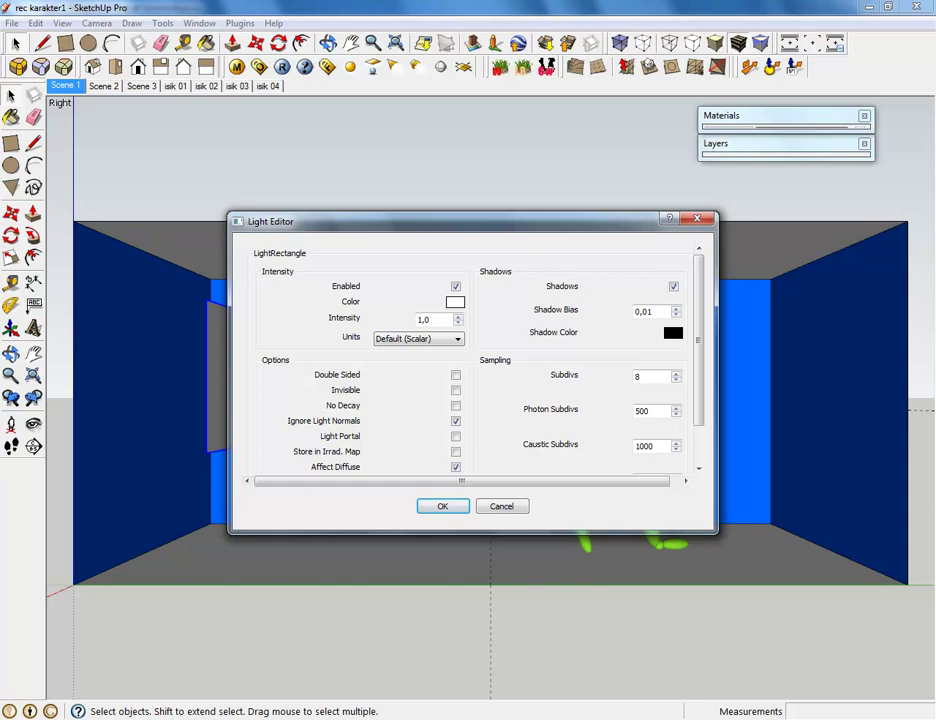
# Step: View the first render, then enable Double Sided on the rectangle light
pyautogui.click(689, 672)
pyautogui.click(456, 377)
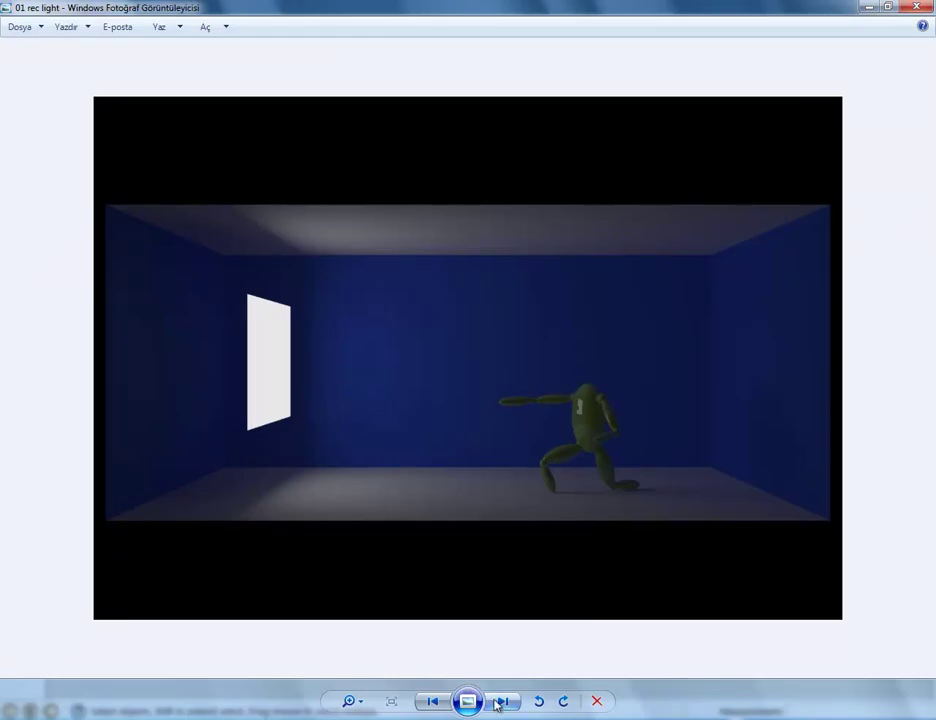
# Step: Show the '02 double side' render, then return to SketchUp's Light Editor
pyautogui.press('Right')
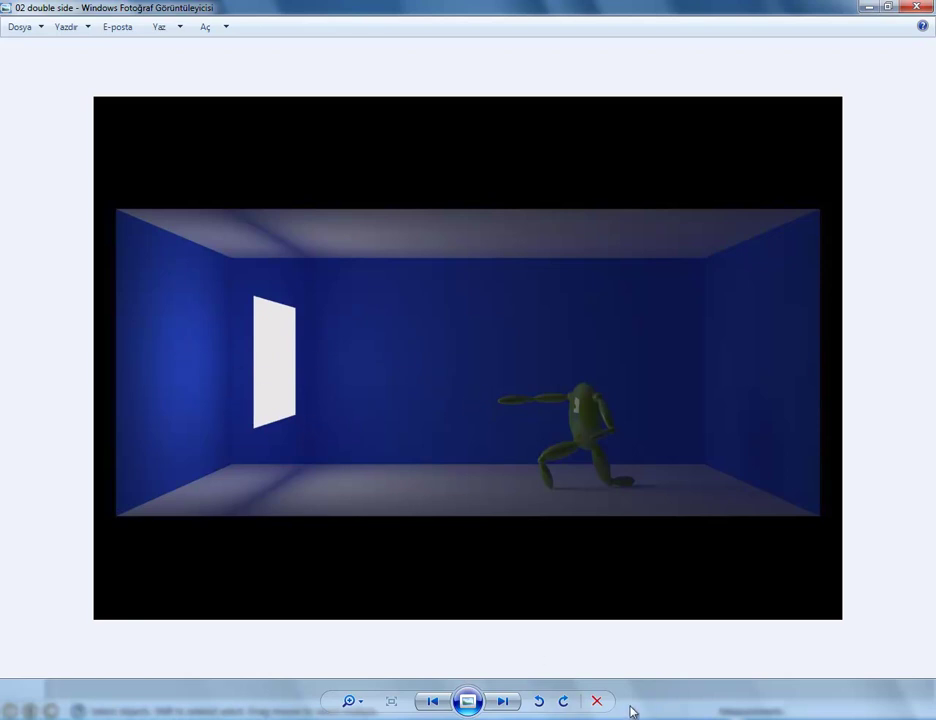
pyautogui.click(506, 592)
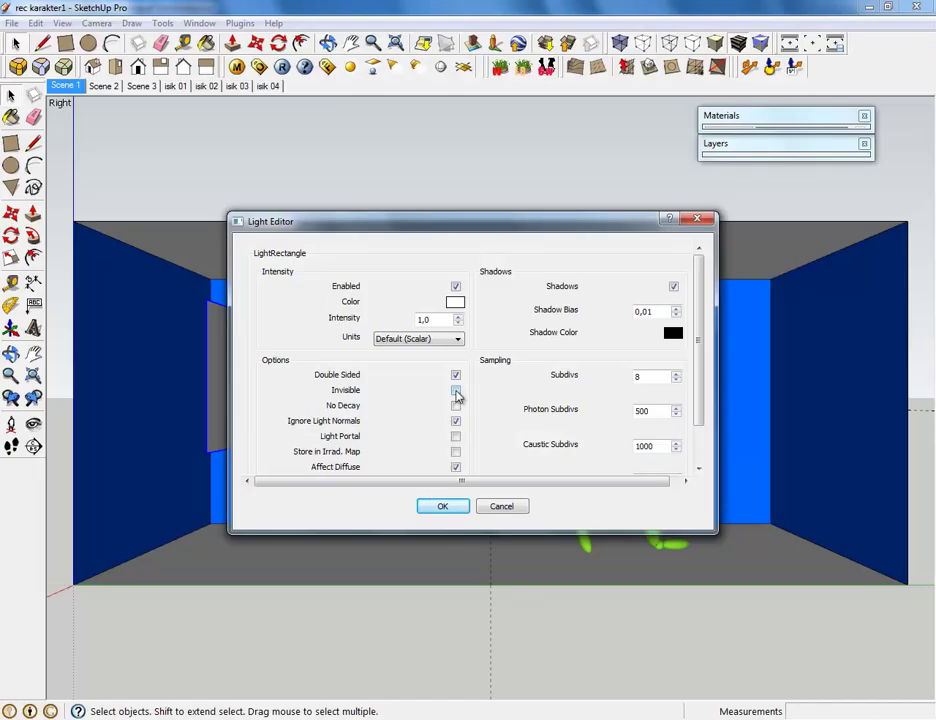
# Step: Tick Invisible in the Light Editor Options for the rectangle light
pyautogui.click(456, 391)
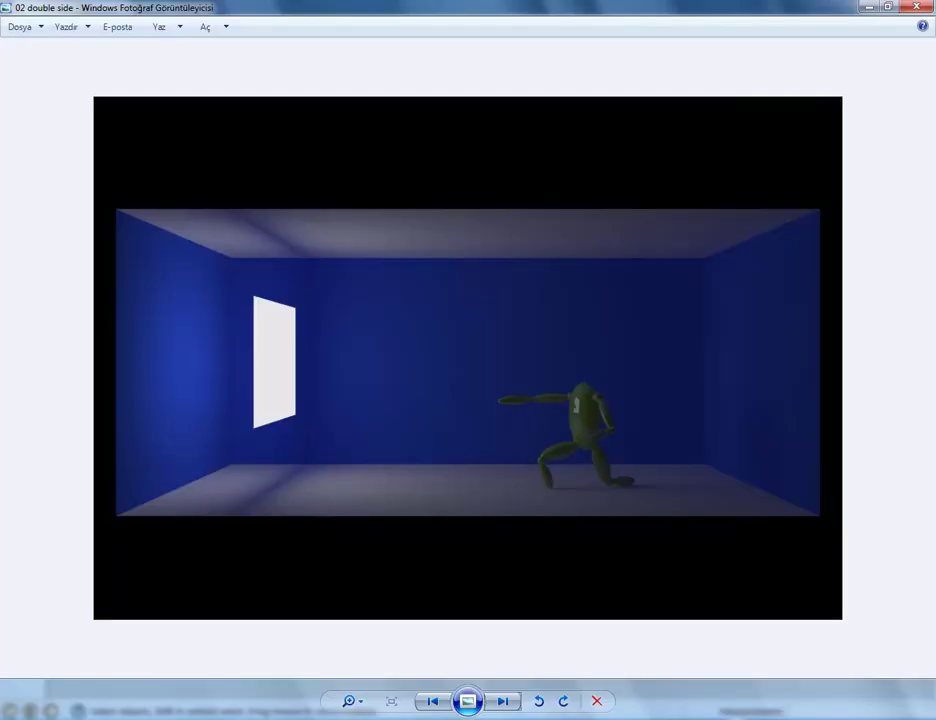
# Step: View the '03 invisible' render, then return to SketchUp's Light Editor
pyautogui.click(493, 703)
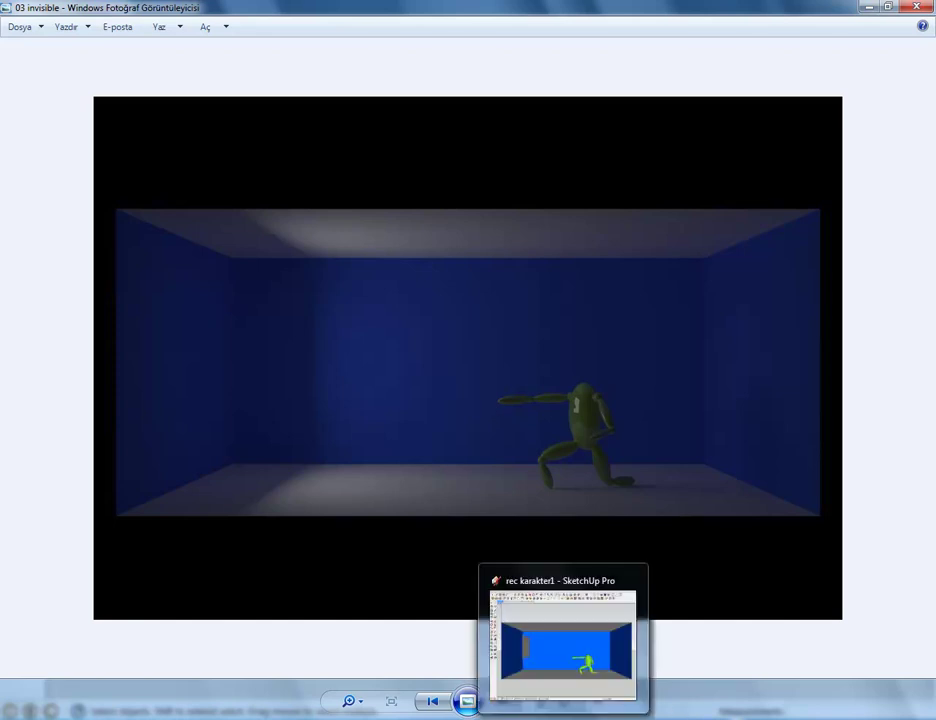
pyautogui.click(566, 663)
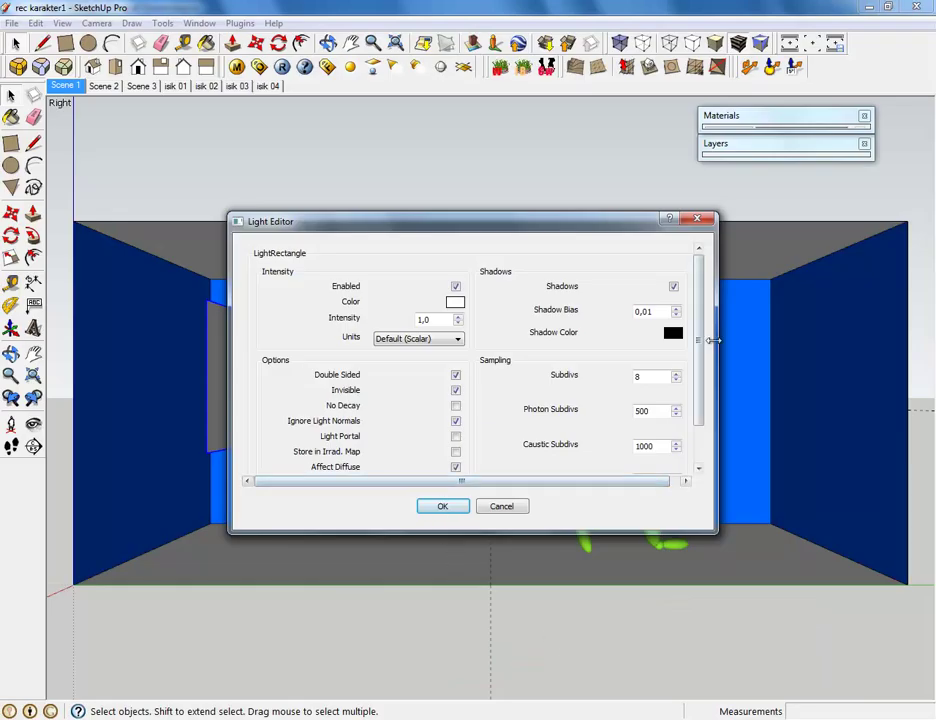
# Step: Untick Affect Reflections in the Light Editor for the rectangle light
pyautogui.moveTo(703, 353); pyautogui.dragTo(696, 380)
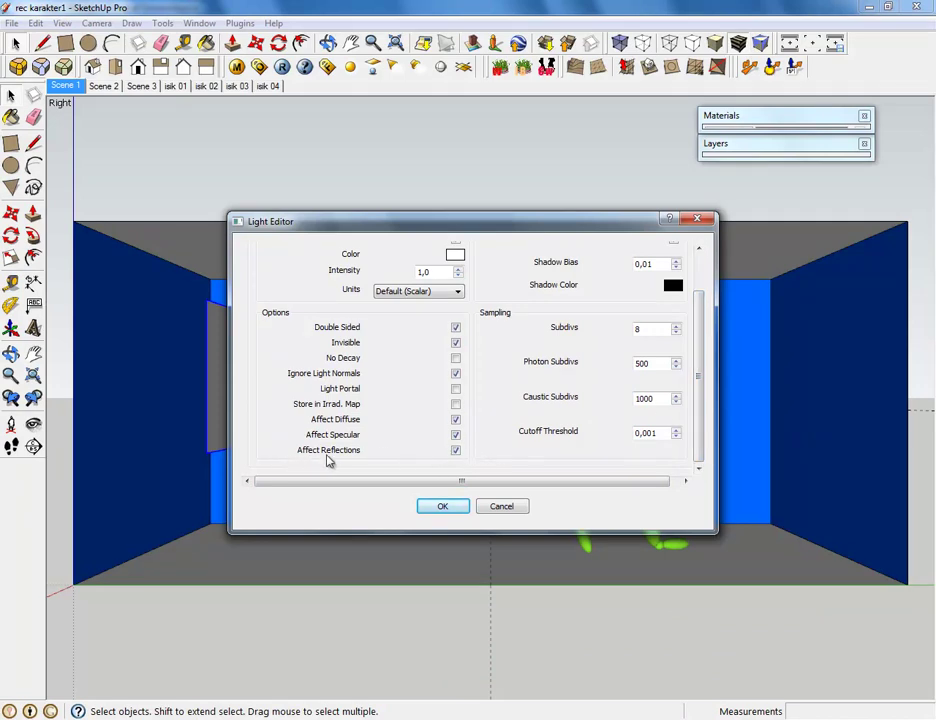
pyautogui.click(456, 451)
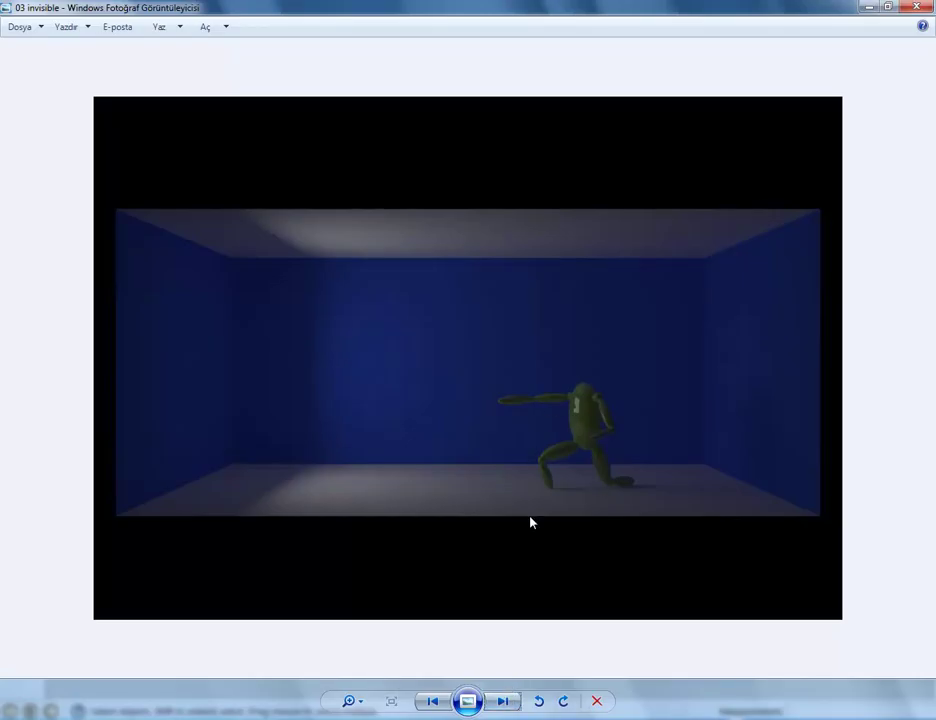
# Step: Compare the '04 affect ref' and '05 no decay' renders, then tick No Decay
pyautogui.click(508, 703)
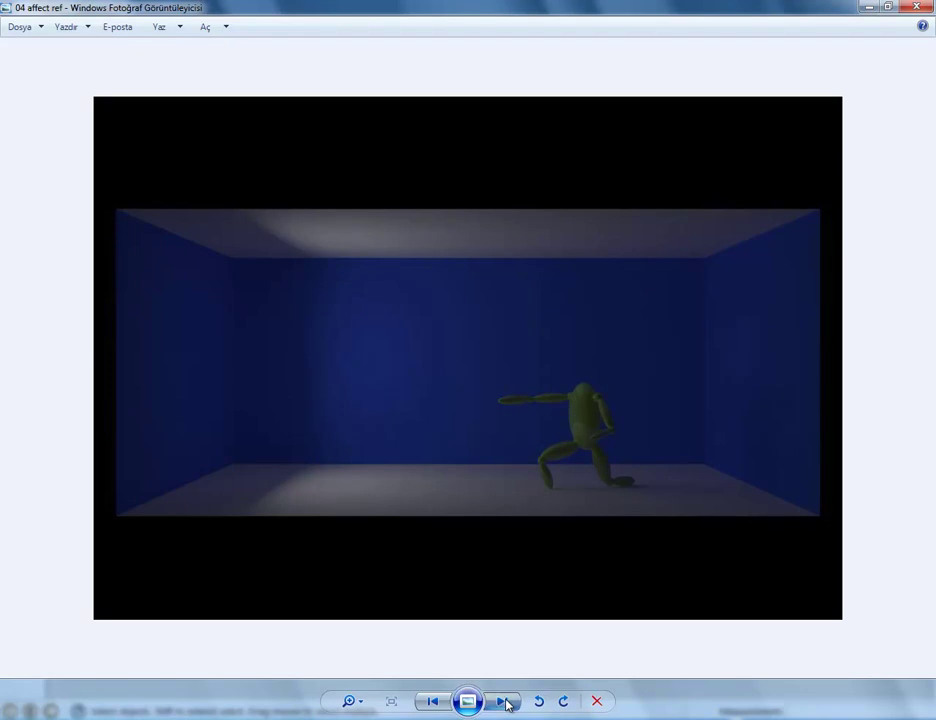
pyautogui.click(507, 704)
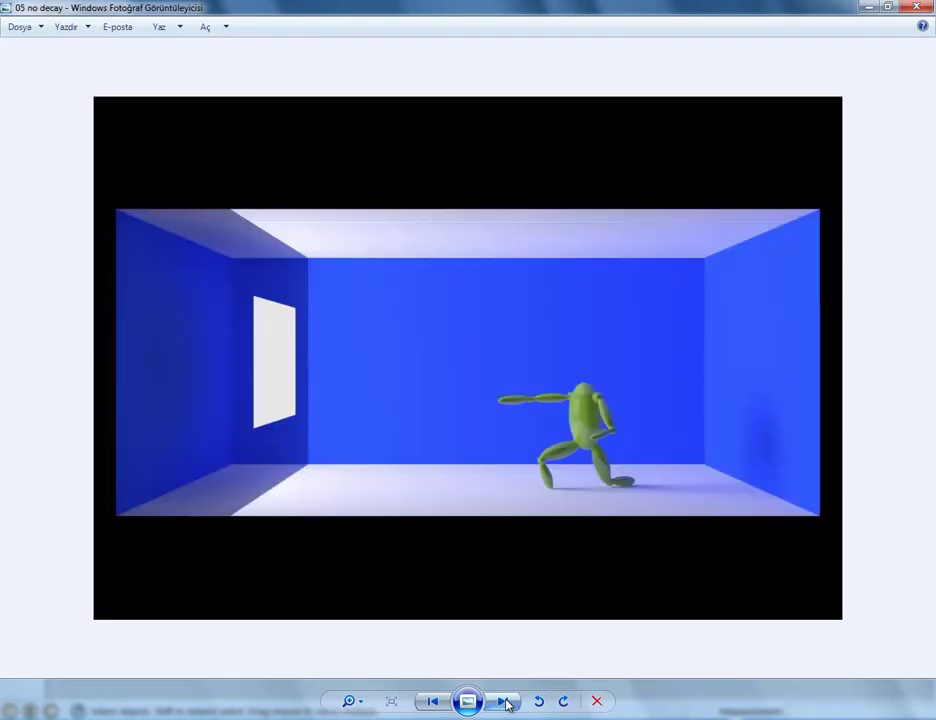
pyautogui.click(433, 701)
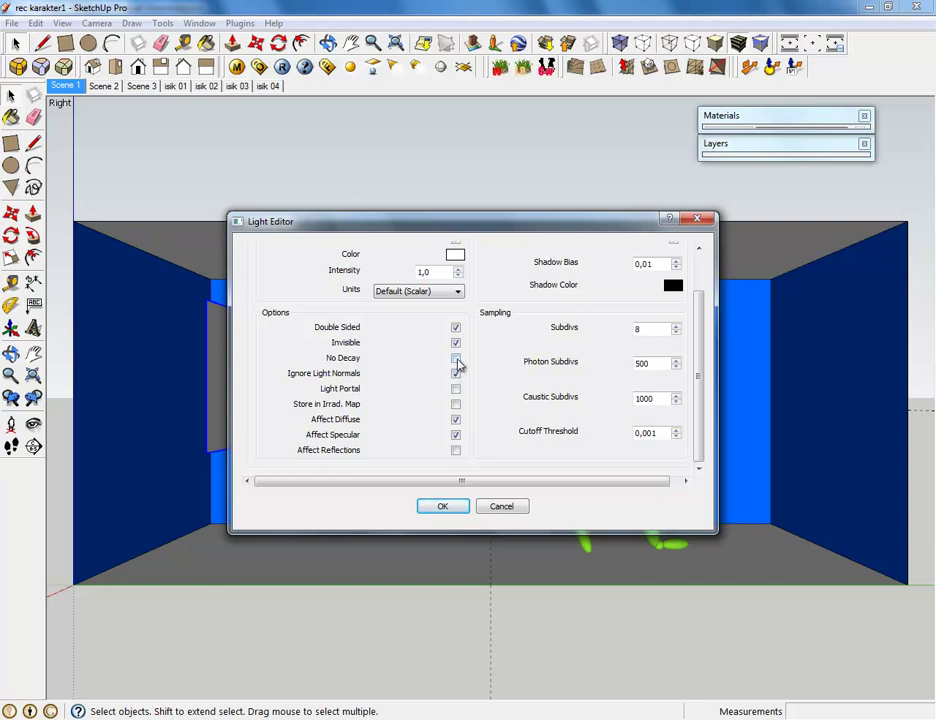
pyautogui.click(455, 360)
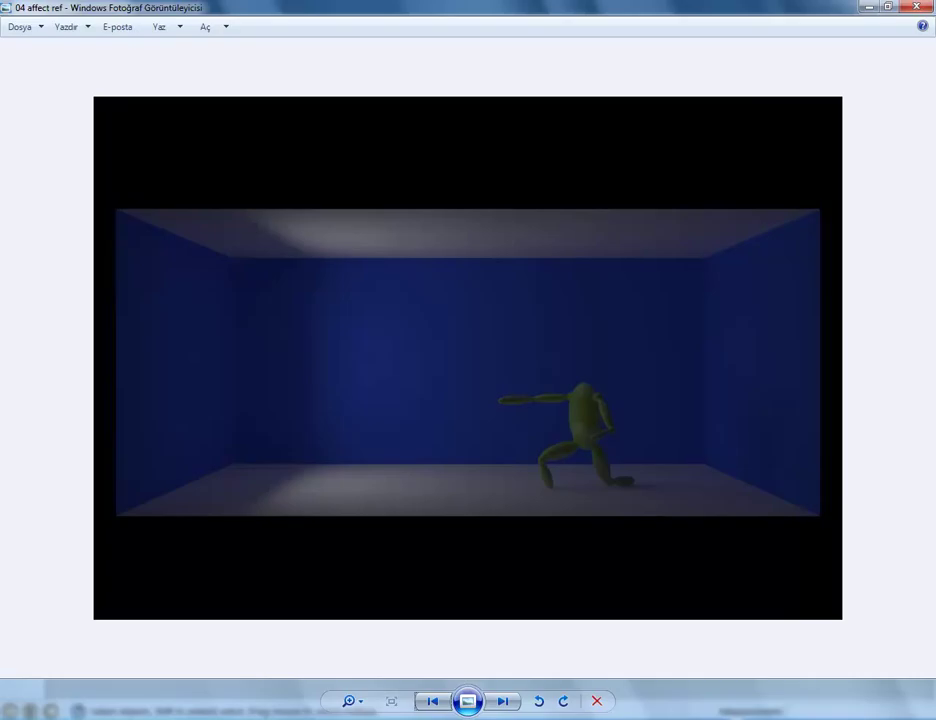
# Step: Advance from '04 affect ref' to the brighter '05 no decay' render
pyautogui.click(503, 701)
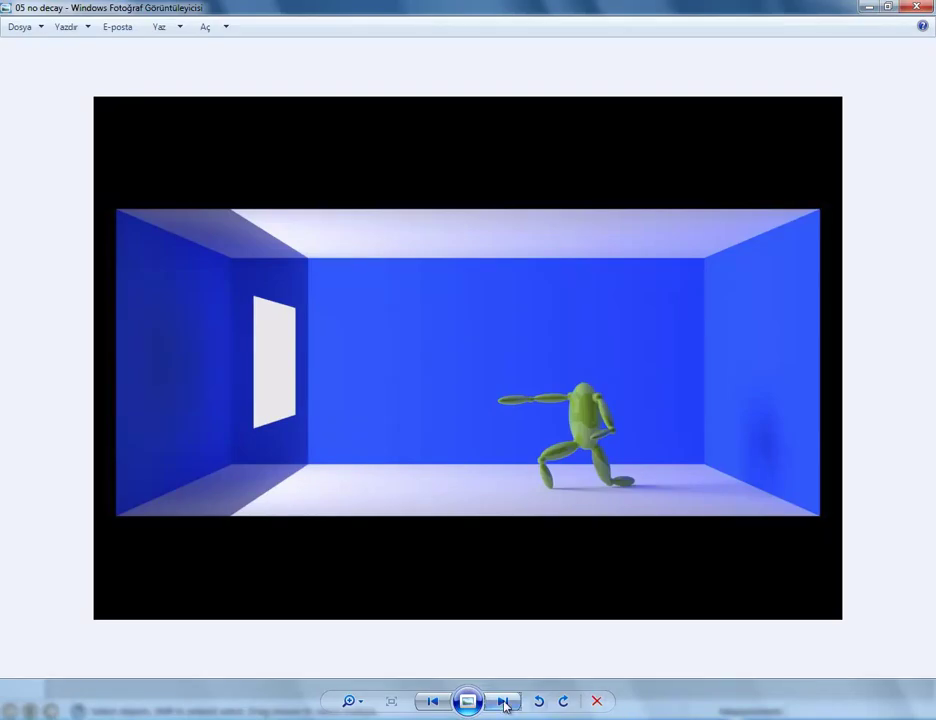
# Step: Advance Windows Photo Viewer from render 05 to render 06
pyautogui.click(504, 701)
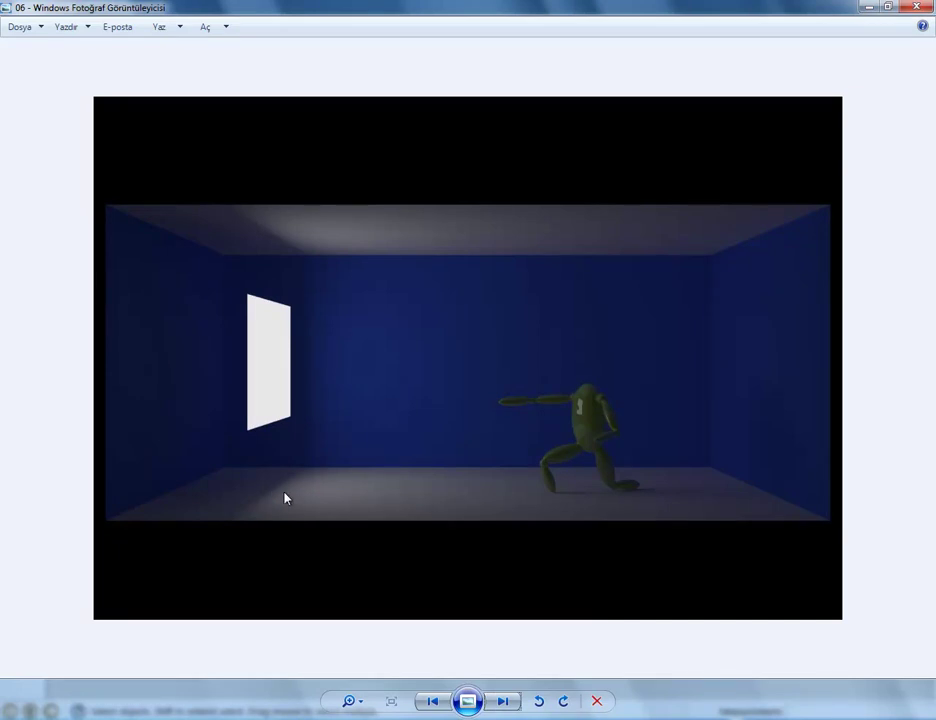
# Step: Flip between render 06 and the '07 ignore' render, ending on '07 ignore'
pyautogui.click(502, 701)
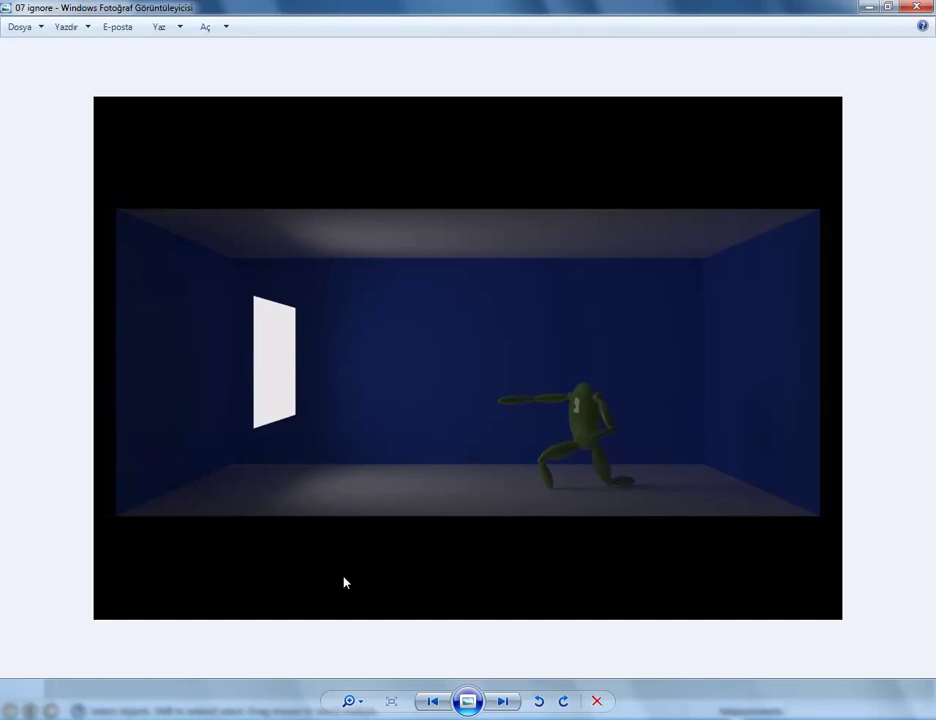
pyautogui.click(441, 702)
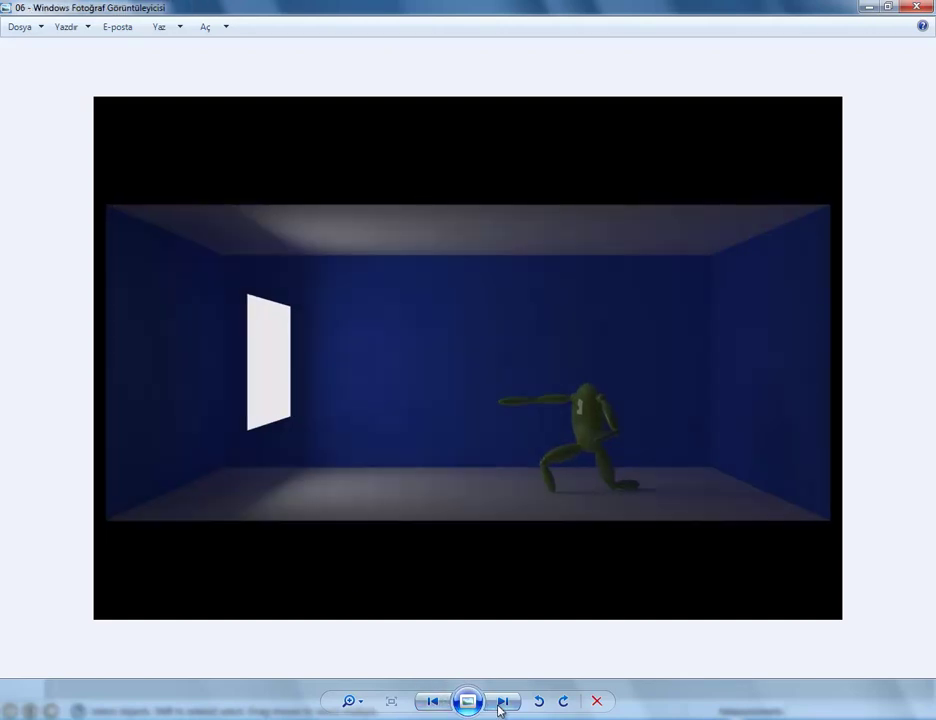
pyautogui.click(502, 701)
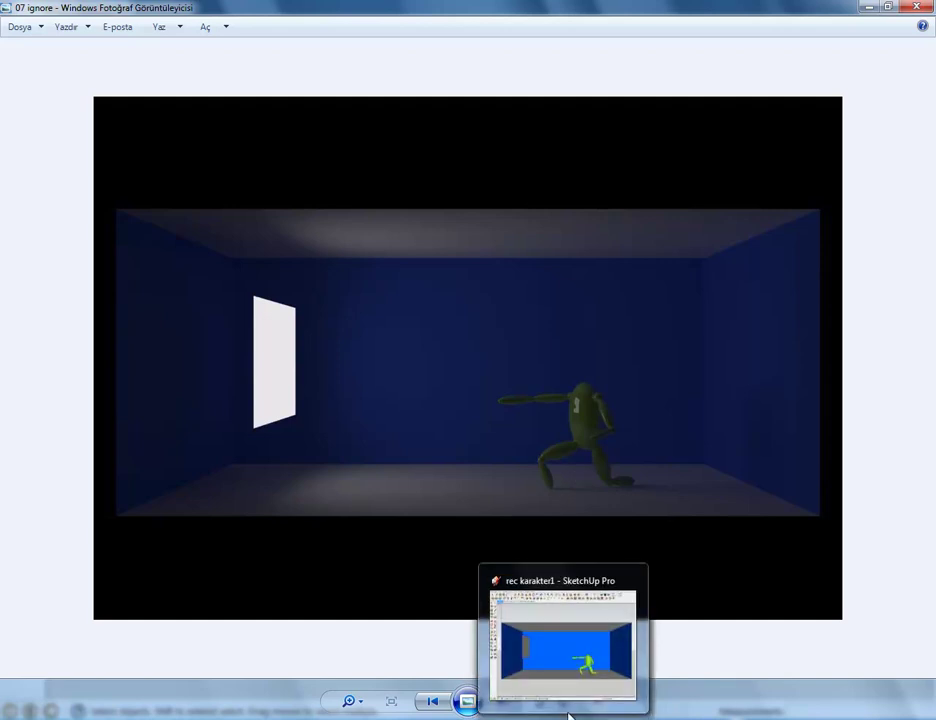
# Step: Tick 'Store in Irrad. Map' for the rectangle light in SketchUp's Light Editor
pyautogui.click(560, 683)
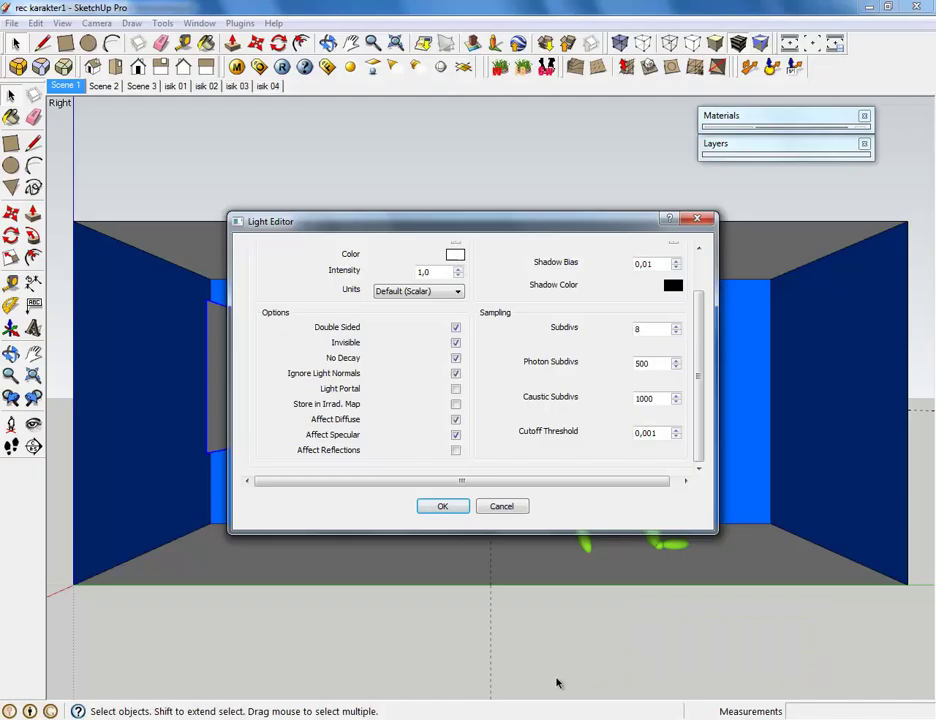
pyautogui.click(455, 405)
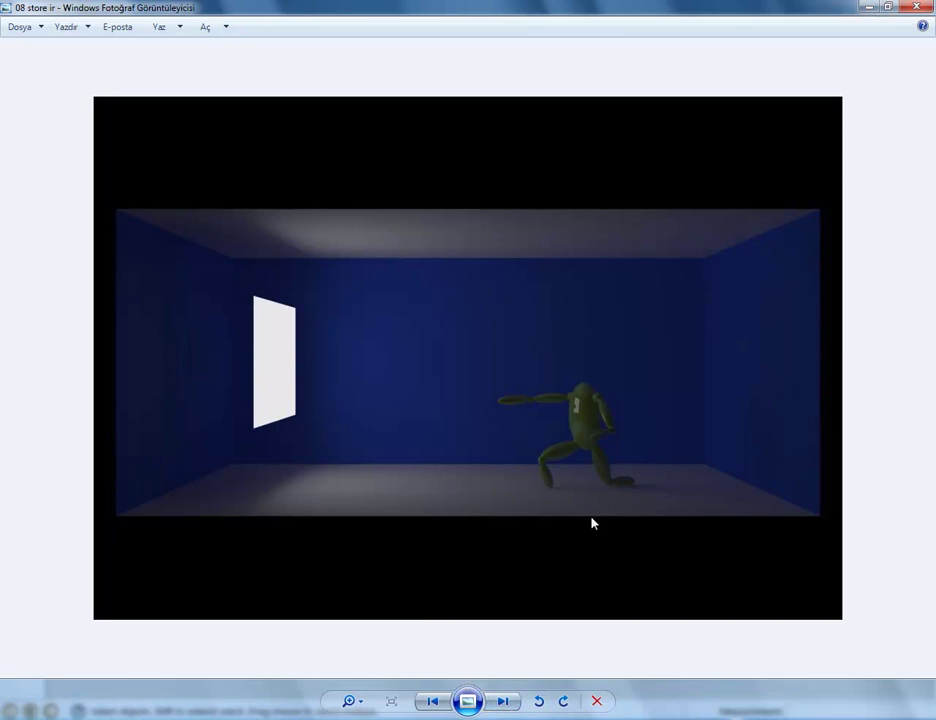
# Step: Zoom into the renders and pan the '07 ignore' close-up over to the figure's legs
pyautogui.scroll(2, 580, 490)
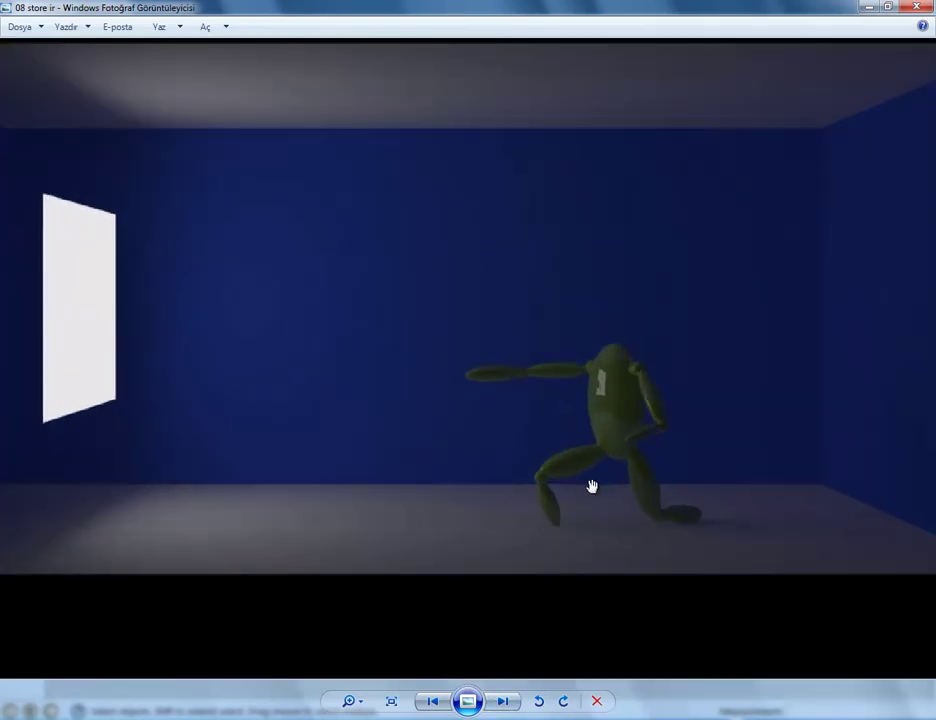
pyautogui.scroll(2, 605, 500)
pyautogui.scroll(1, 650, 528)
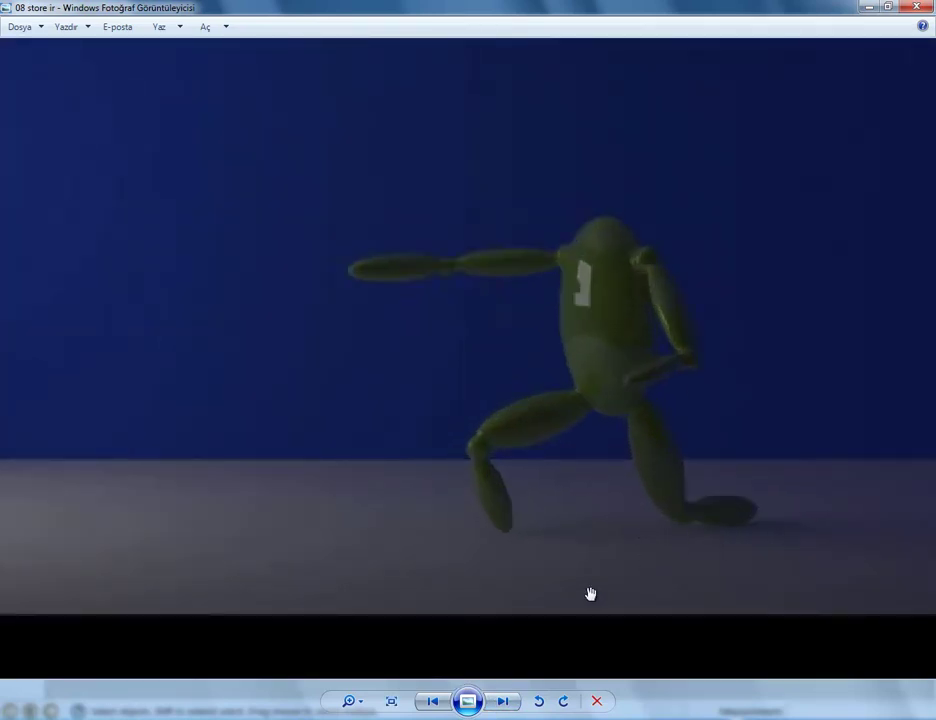
pyautogui.click(440, 708)
pyautogui.scroll(2, 608, 475)
pyautogui.scroll(2, 625, 515)
pyautogui.scroll(1, 660, 555)
pyautogui.moveTo(675, 562); pyautogui.dragTo(508, 553)
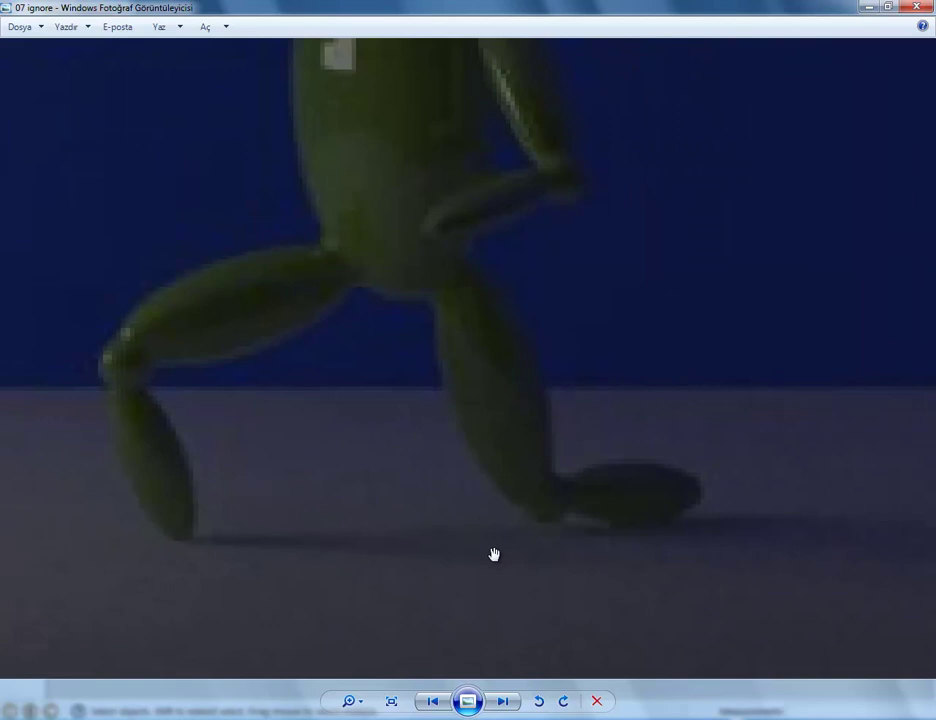
# Step: Compare '08 store ir' with '07 ignore', then select the light's Subdivs value 8 in SketchUp
pyautogui.scroll(-2, 522, 555)
pyautogui.scroll(-1, 518, 554)
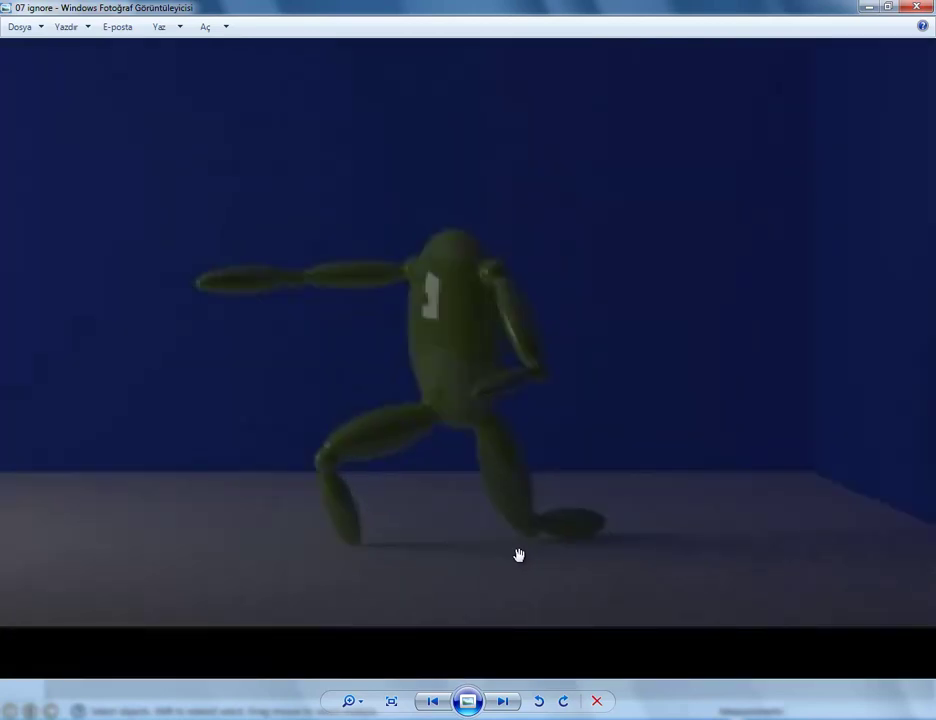
pyautogui.scroll(-1, 518, 554)
pyautogui.scroll(-1, 519, 555)
pyautogui.scroll(-1, 519, 555)
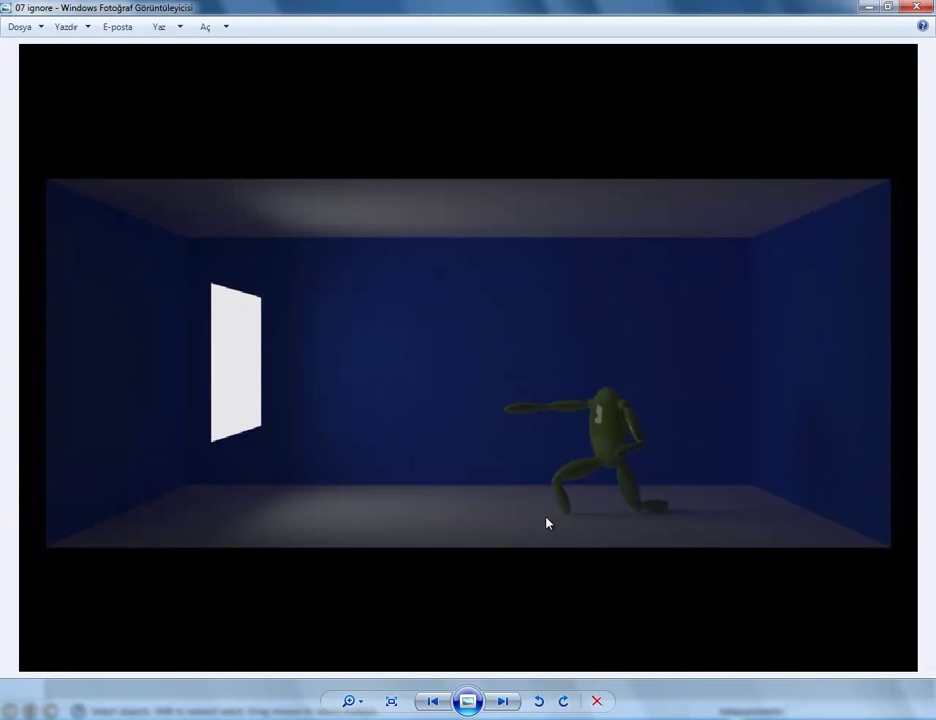
pyautogui.click(500, 701)
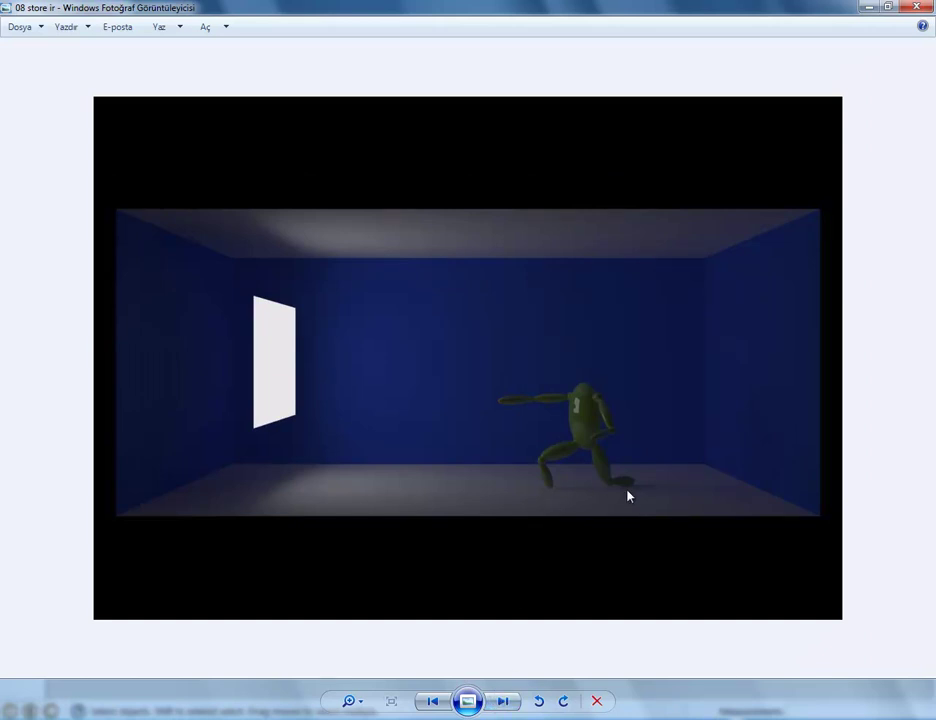
pyautogui.click(434, 701)
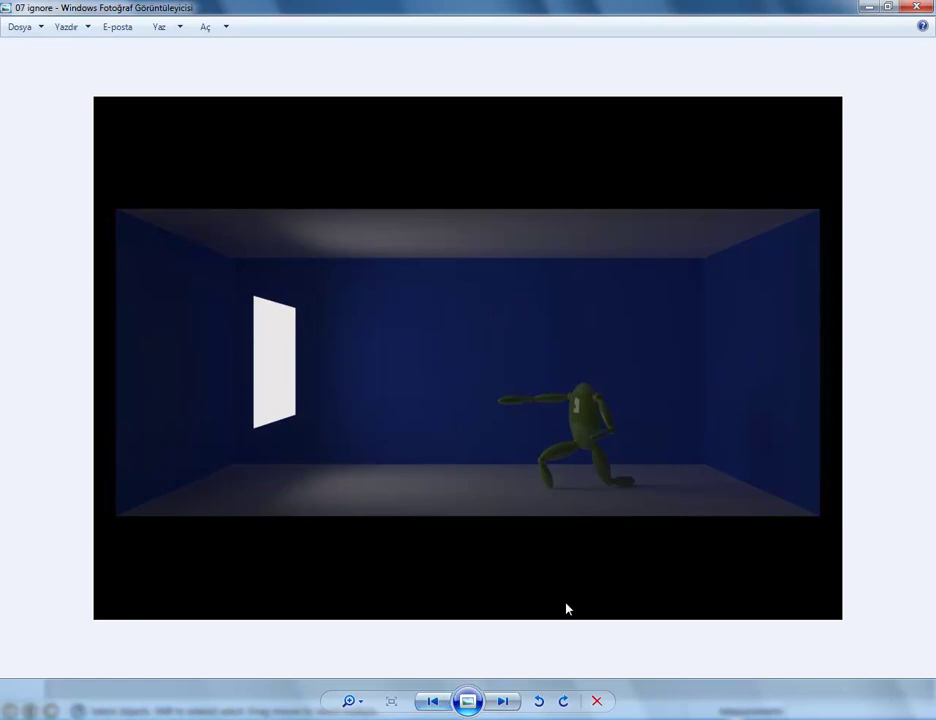
pyautogui.scroll(1, 623, 491)
pyautogui.scroll(1, 627, 482)
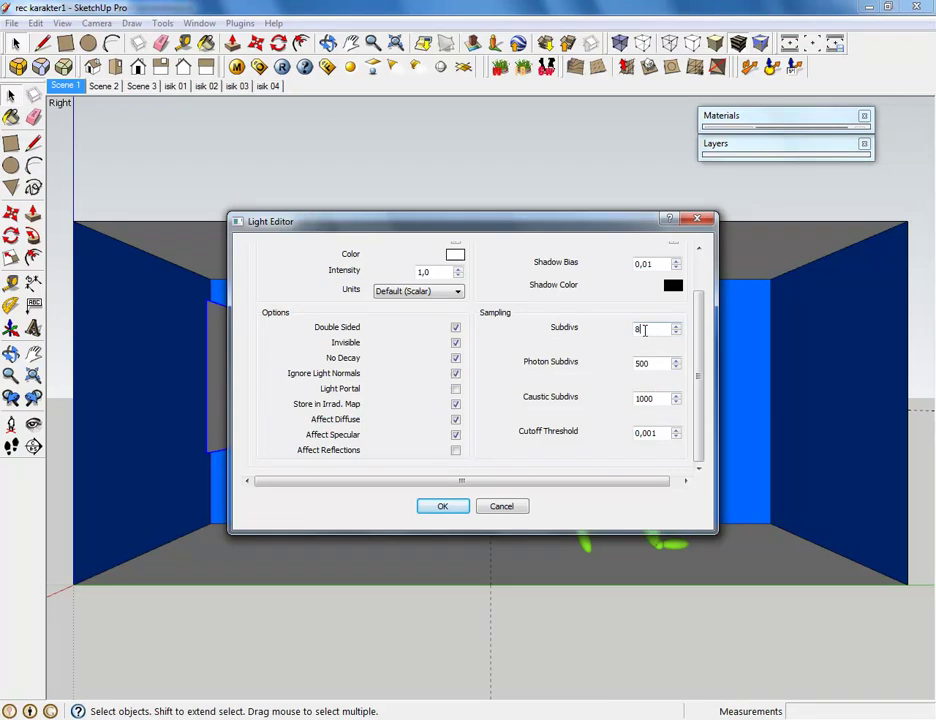
pyautogui.moveTo(650, 328); pyautogui.dragTo(623, 337)
# Step: Leave the Subdivs value at 8 and show the '08 store ir' render in Photo Viewer
pyautogui.click(649, 329)
pyautogui.moveTo(649, 329); pyautogui.dragTo(631, 334)
pyautogui.click(632, 717)
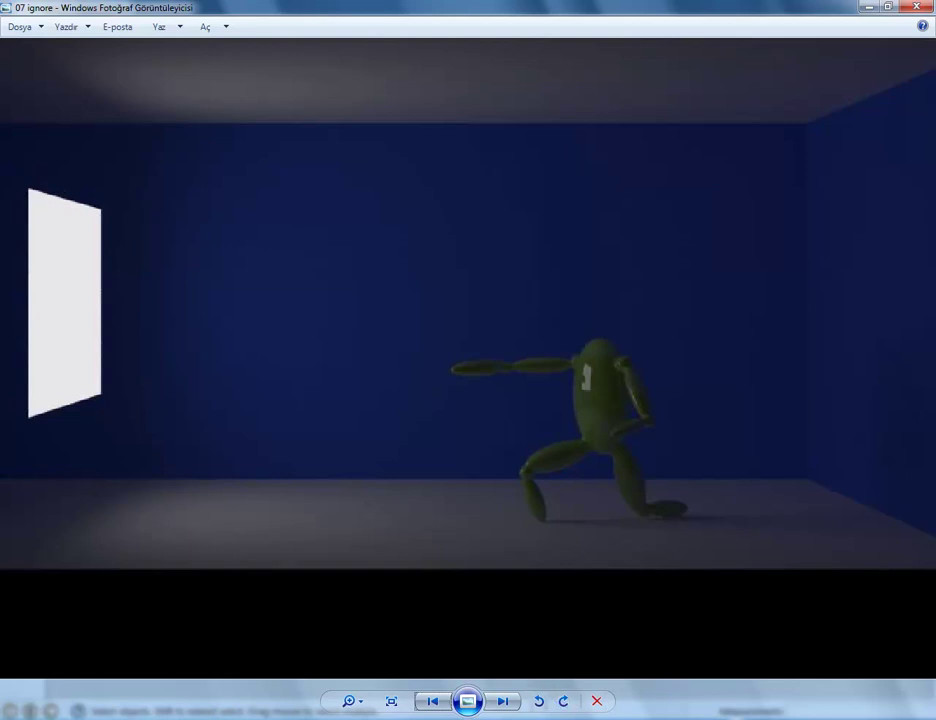
pyautogui.click(512, 700)
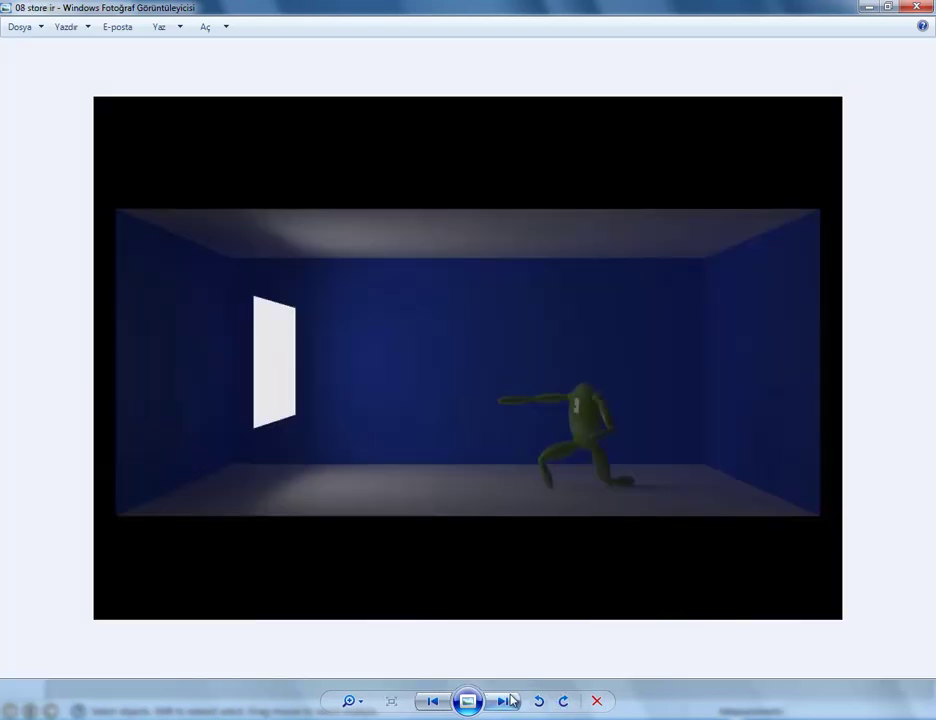
# Step: Show close-up render 09, briefly checking SketchUp's light settings in between
pyautogui.click(511, 702)
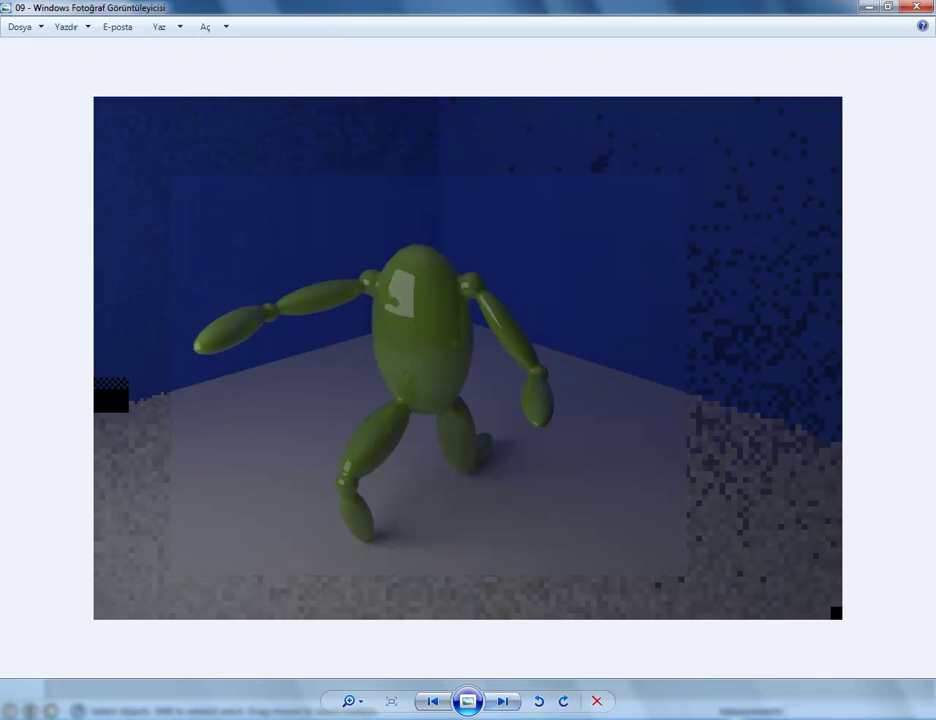
pyautogui.hotkey('alt', 'Tab')
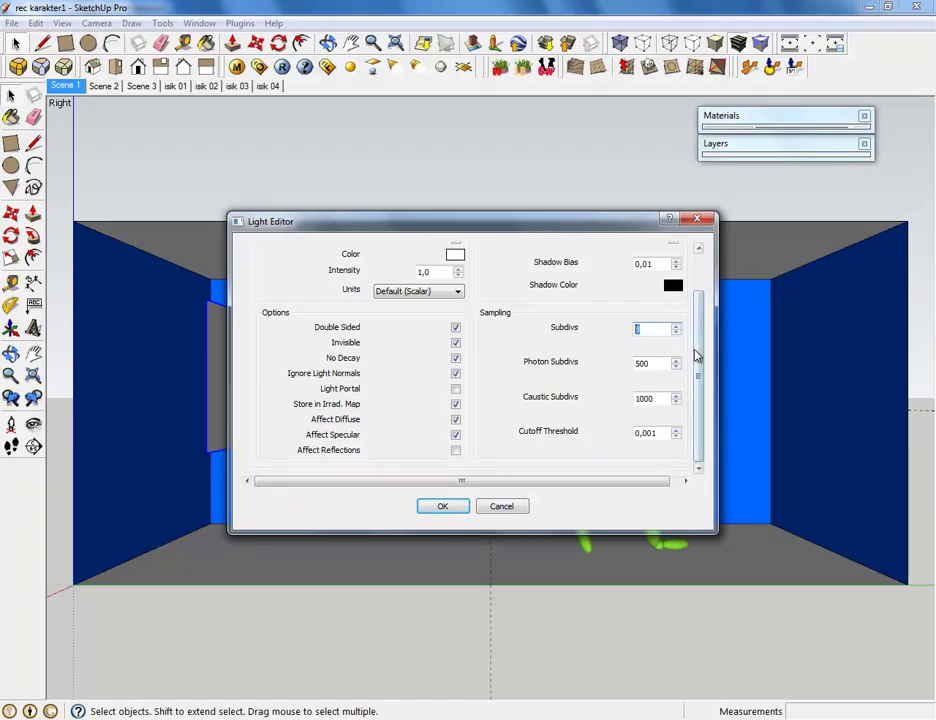
pyautogui.moveTo(696, 351); pyautogui.dragTo(702, 311)
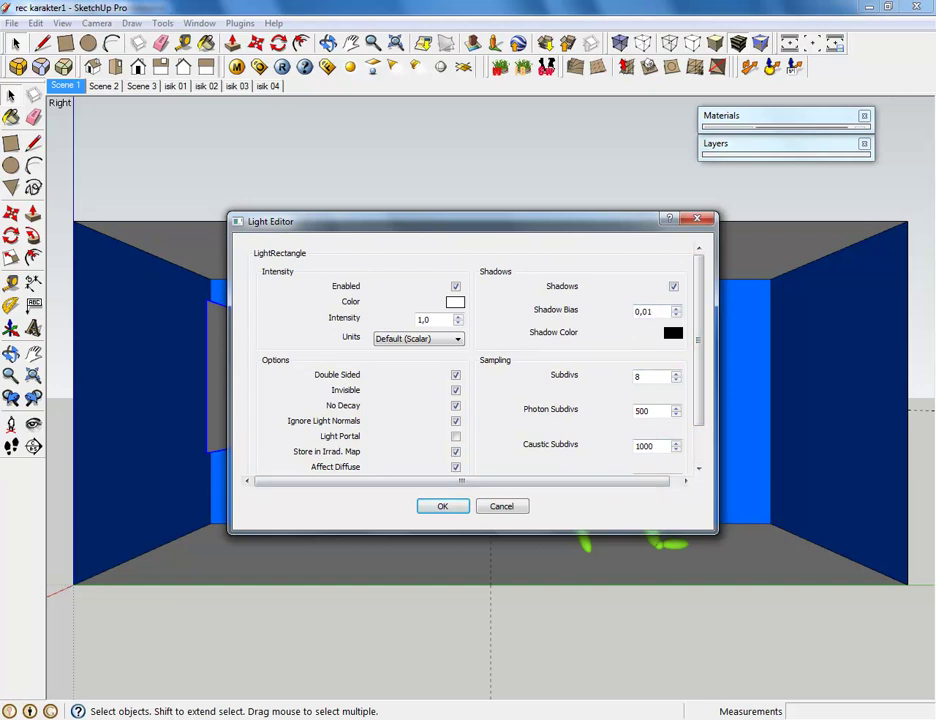
pyautogui.hotkey('alt', 'Tab')
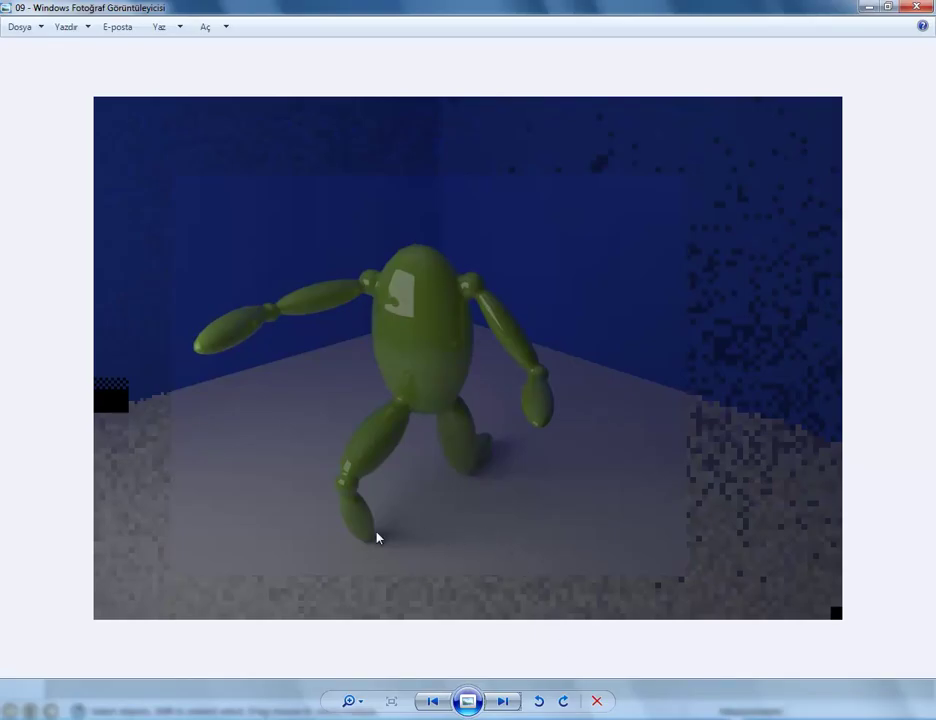
# Step: Flip between close-up renders 10 and 09, ending on render 10
pyautogui.click(496, 704)
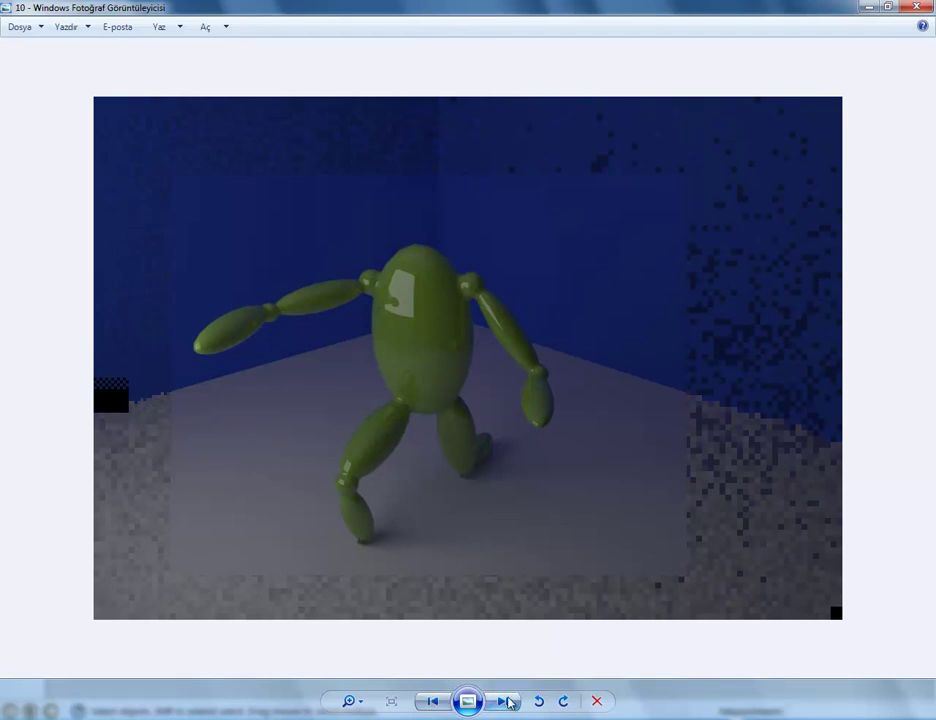
pyautogui.click(433, 704)
pyautogui.click(503, 704)
pyautogui.click(430, 704)
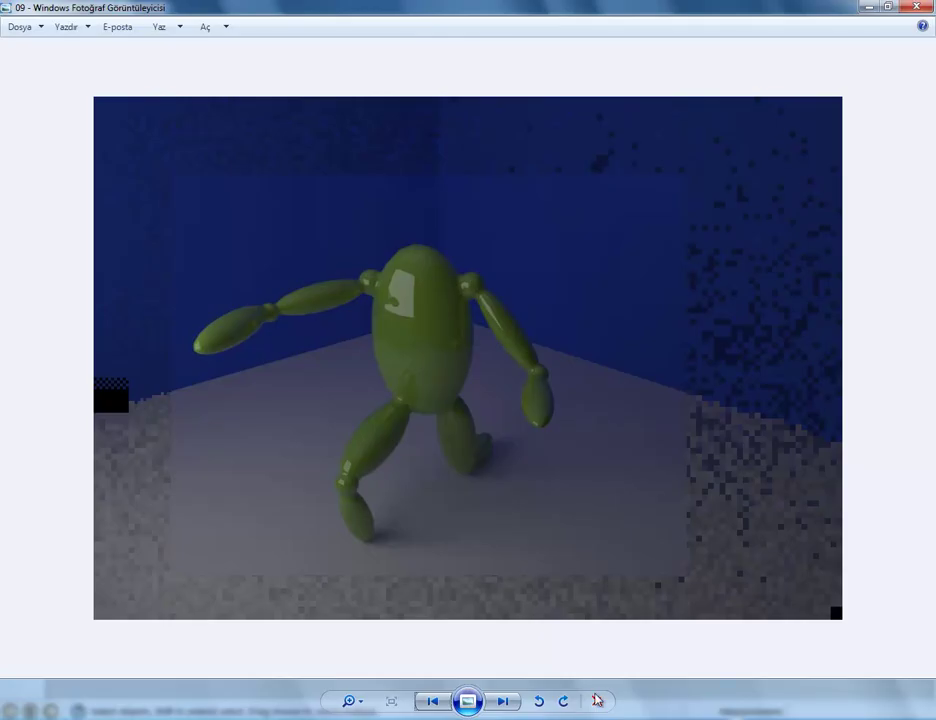
pyautogui.click(431, 703)
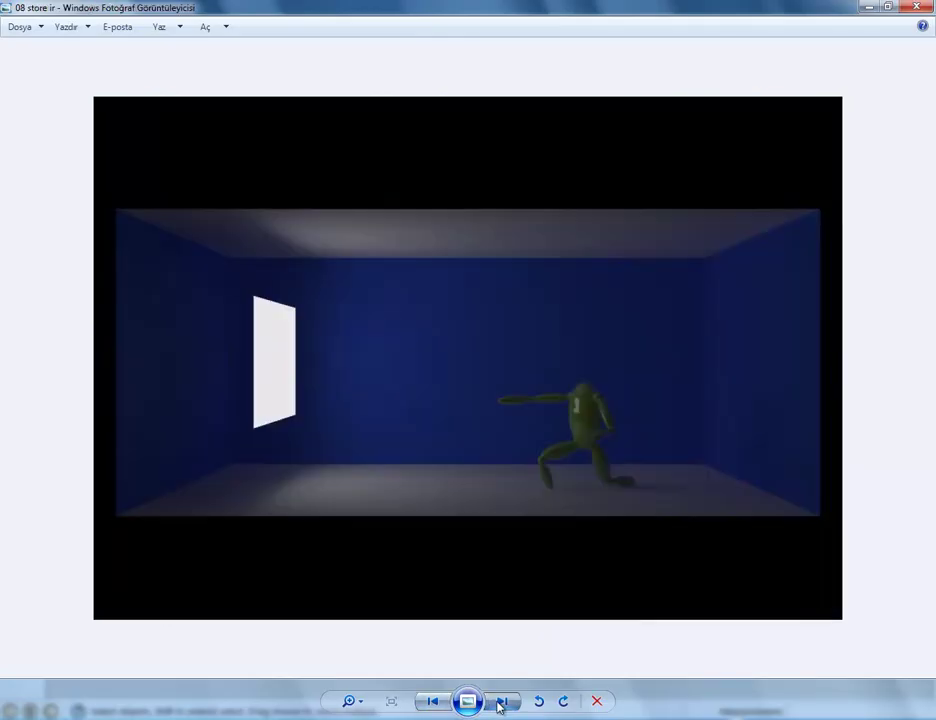
pyautogui.click(500, 703)
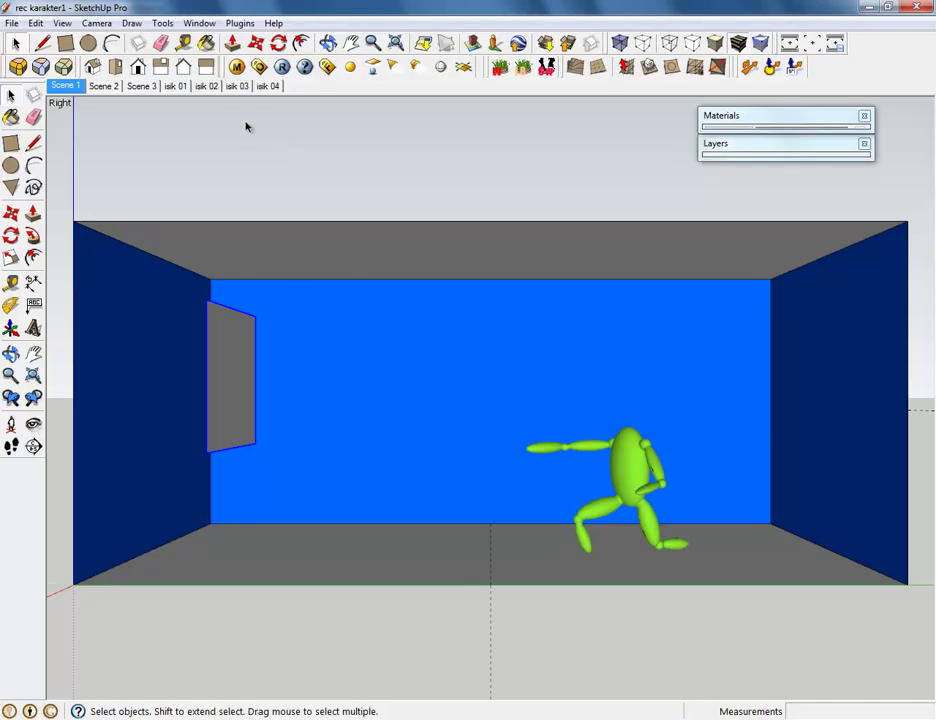
# Step: Switch to Scene 3 and orbit up to view the four ceiling light panels
pyautogui.click(143, 86)
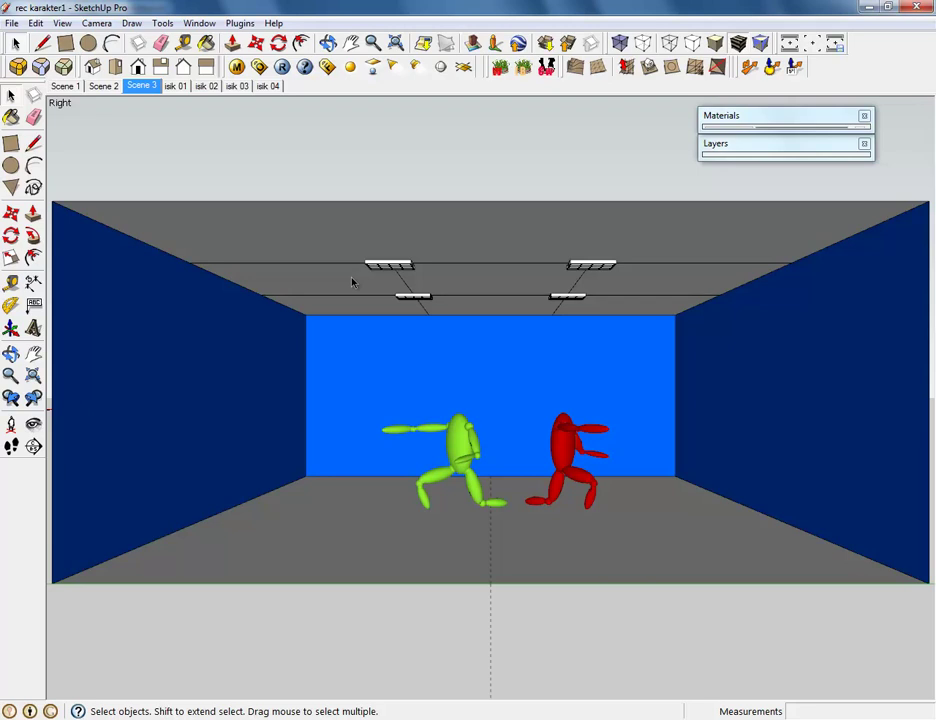
pyautogui.moveTo(352, 283)
pyautogui.mouseDown(button='middle')
pyautogui.moveTo(542, 272)
pyautogui.moveTo(539, 282)
pyautogui.mouseUp(button='middle')
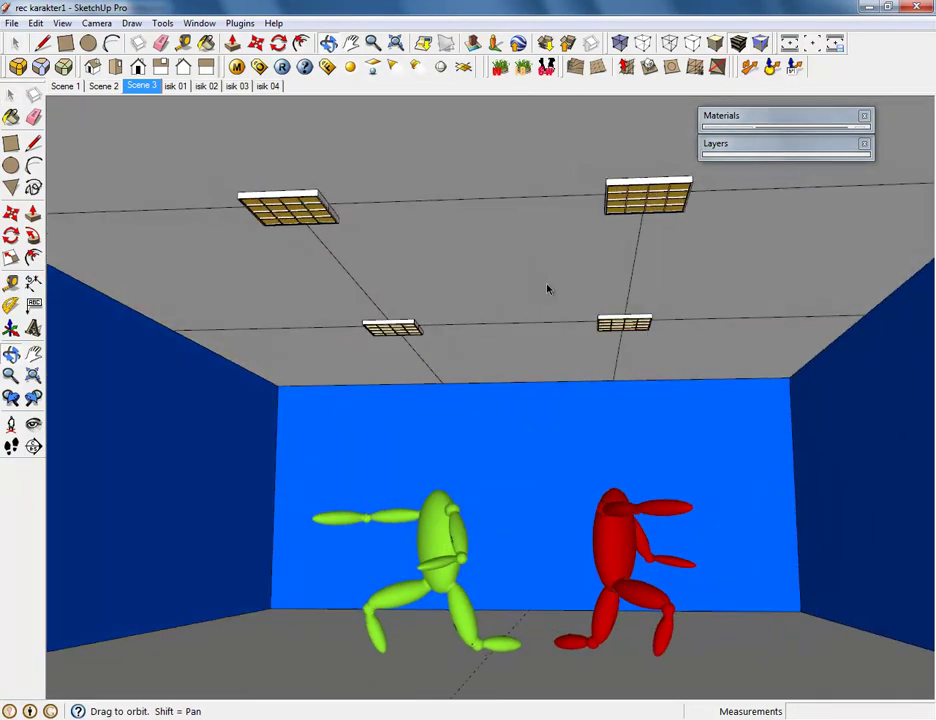
# Step: Open the ceiling fixture group and move its light panel down and back into place
pyautogui.scroll(3, 285, 180)
pyautogui.scroll(2, 285, 180)
pyautogui.doubleClick(285, 180)
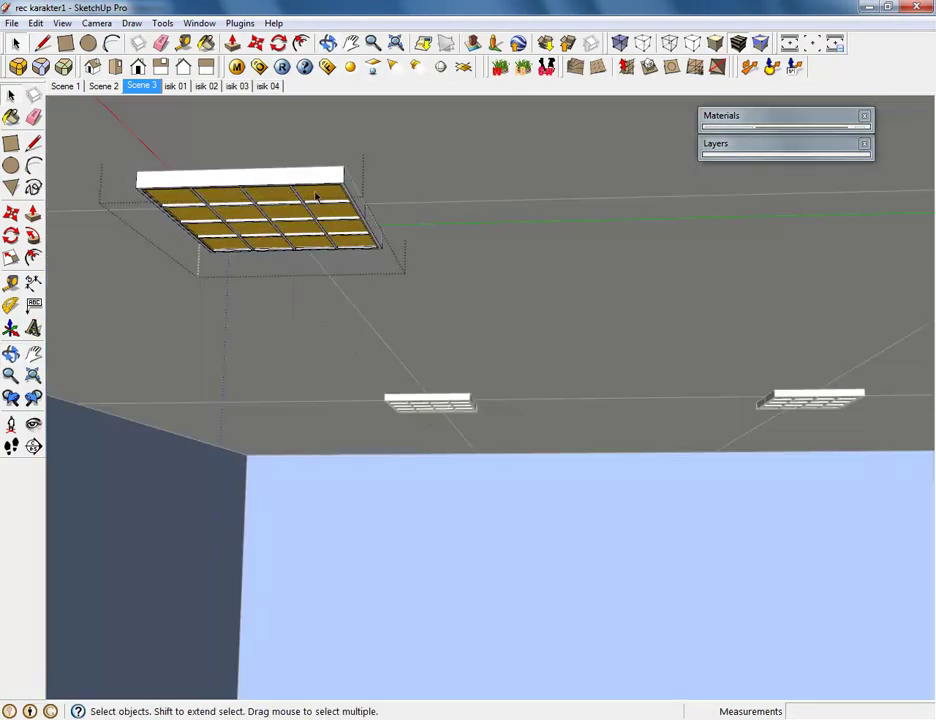
pyautogui.press('m')
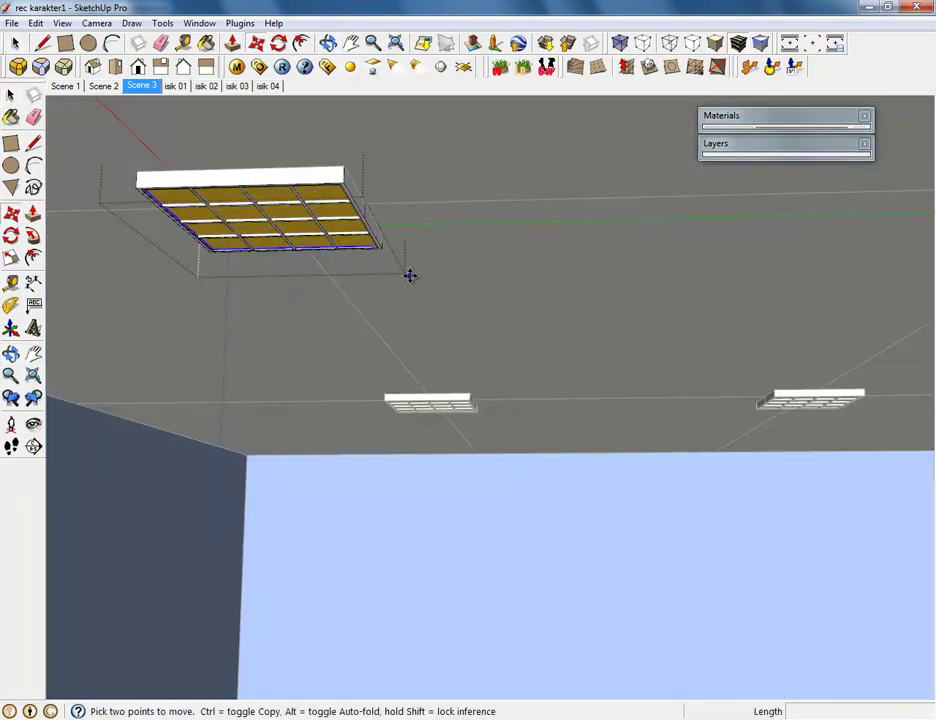
pyautogui.click(397, 286)
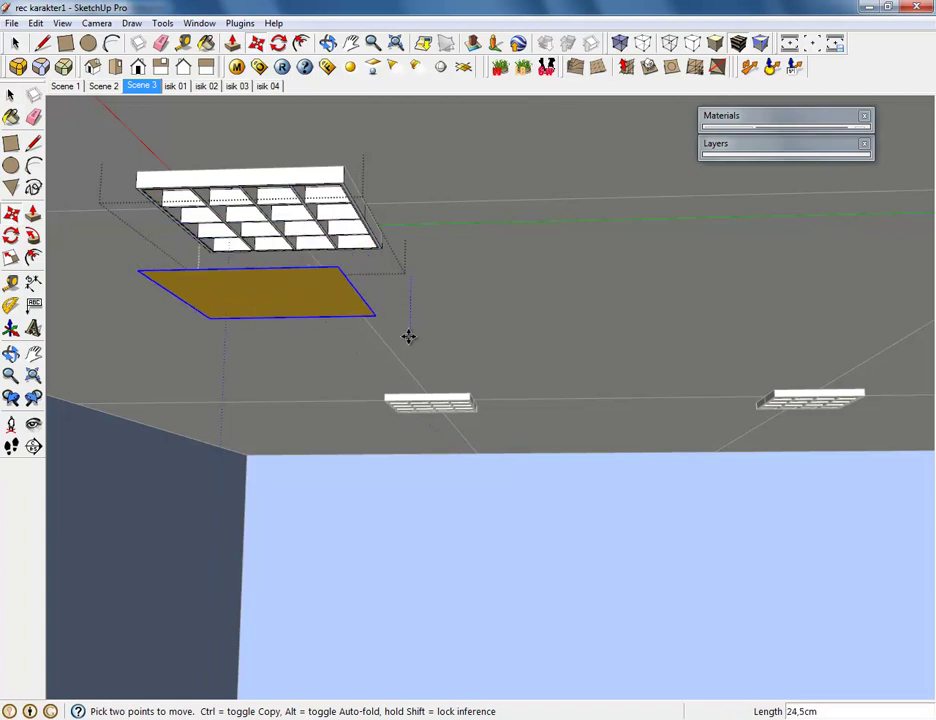
pyautogui.click(408, 312)
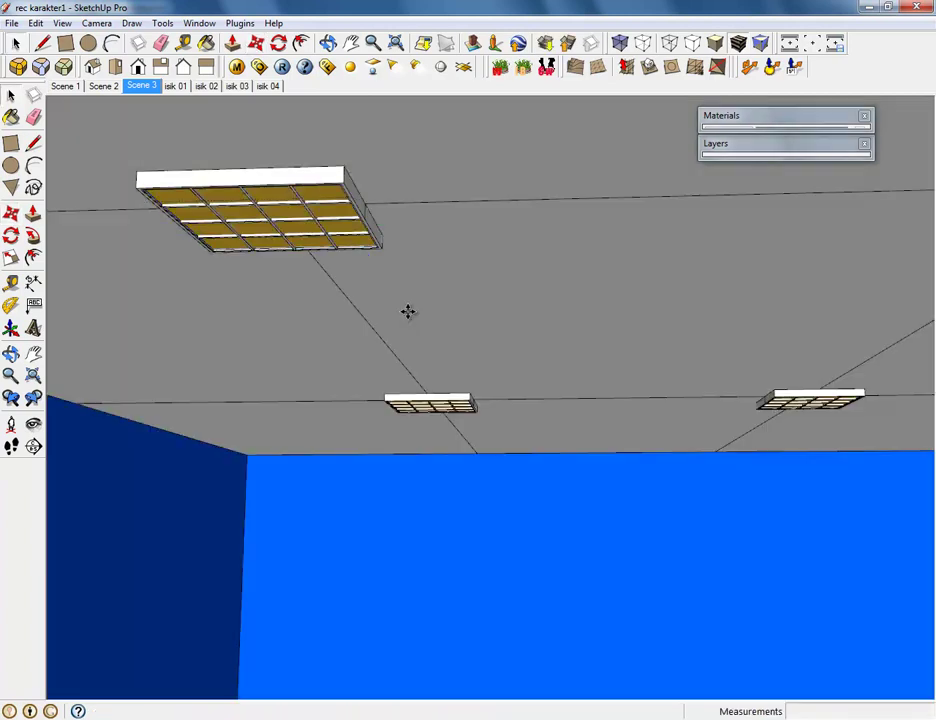
pyautogui.press('space')
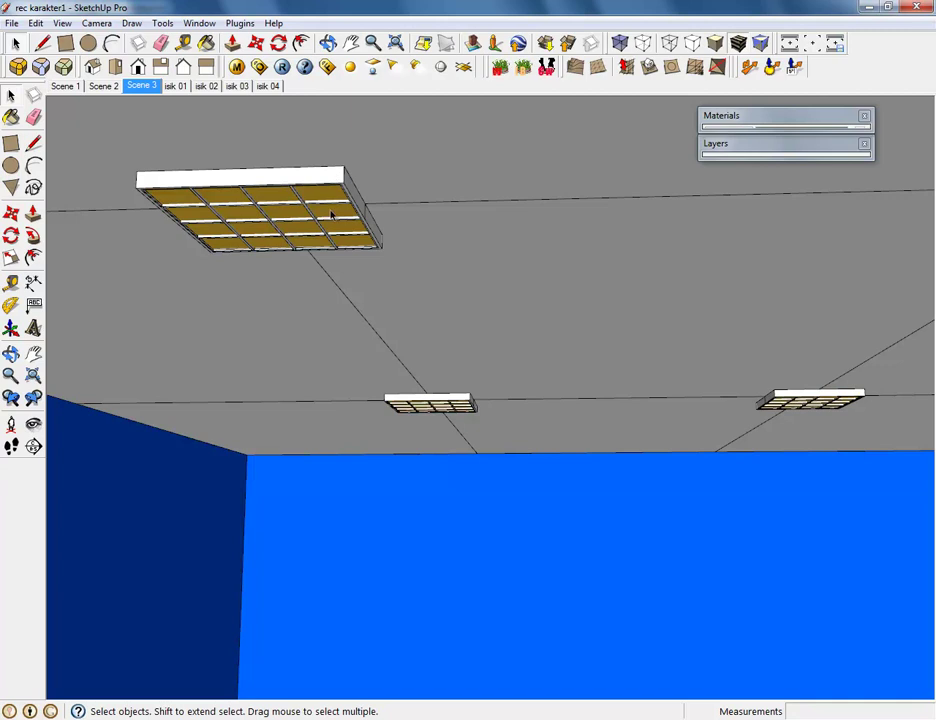
# Step: Zoom out and orbit back to a level view of the room
pyautogui.scroll(2, 333, 215)
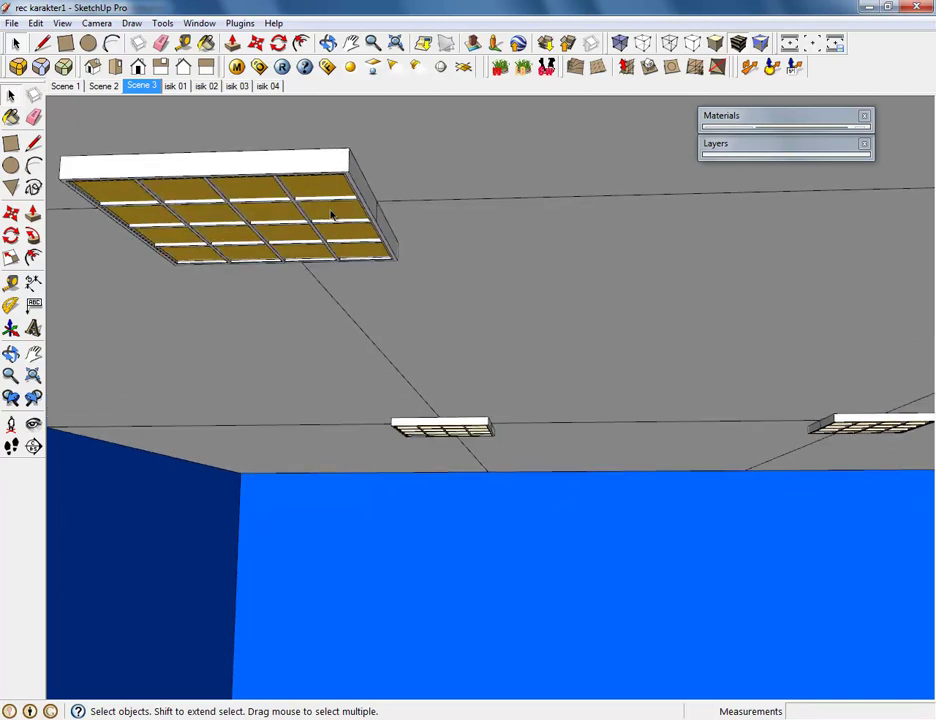
pyautogui.scroll(-3, 340, 300)
pyautogui.scroll(-2, 372, 313)
pyautogui.moveTo(372, 313); pyautogui.dragTo(411, 298, button='middle')
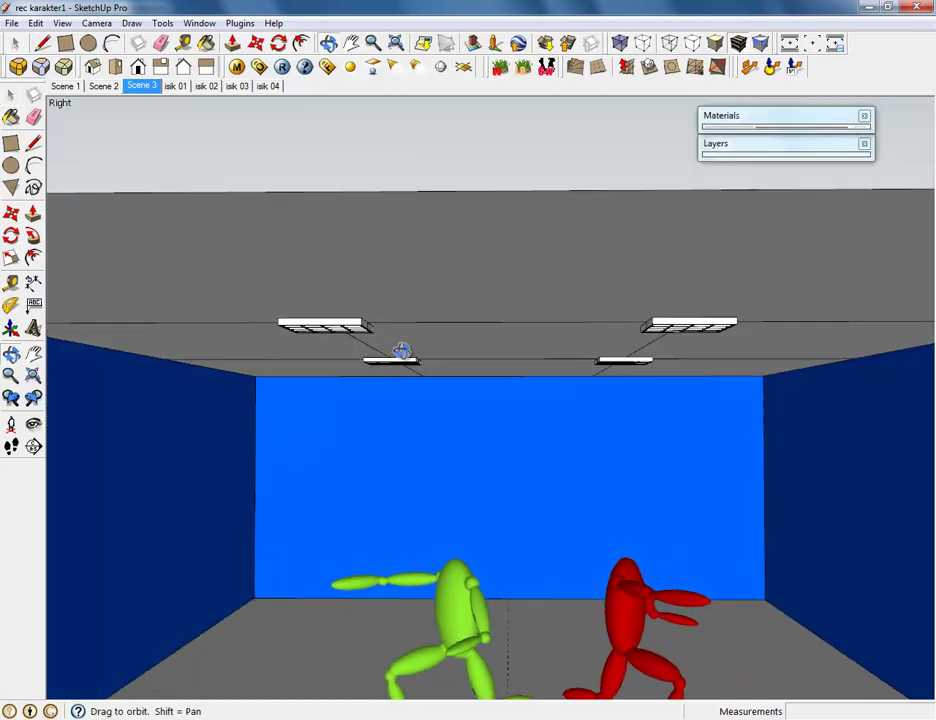
pyautogui.scroll(-2, 411, 298)
pyautogui.scroll(-3, 420, 330)
pyautogui.moveTo(428, 355); pyautogui.dragTo(414, 340, button='middle')
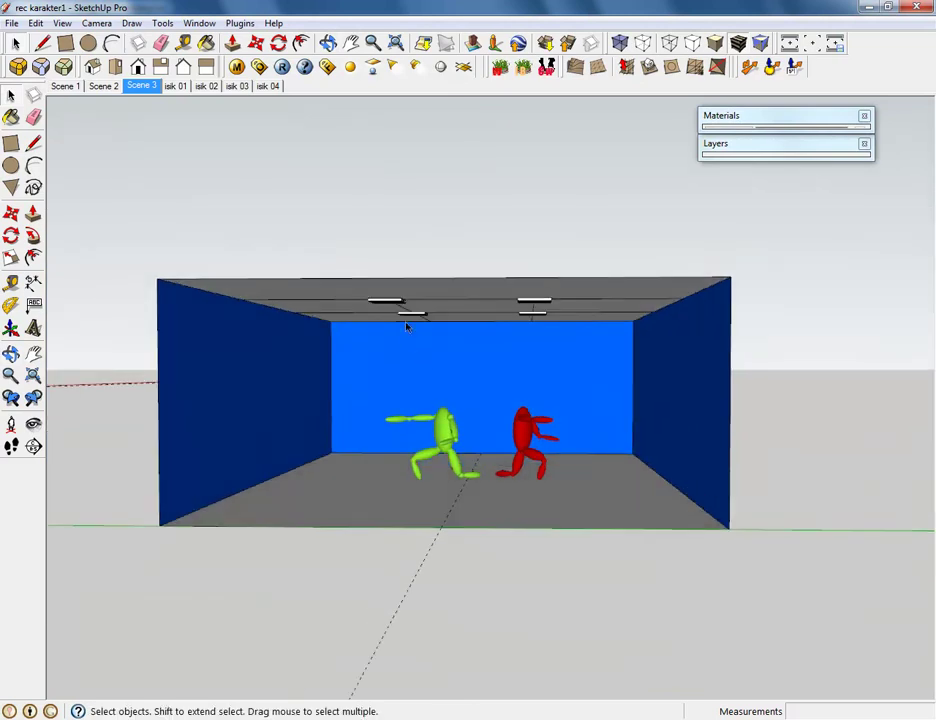
# Step: Zoom in, select and then deselect the ceiling fixture, and return to Scene 3
pyautogui.scroll(5, 393, 310)
pyautogui.scroll(2, 400, 314)
pyautogui.scroll(3, 405, 260)
pyautogui.scroll(1, 389, 178)
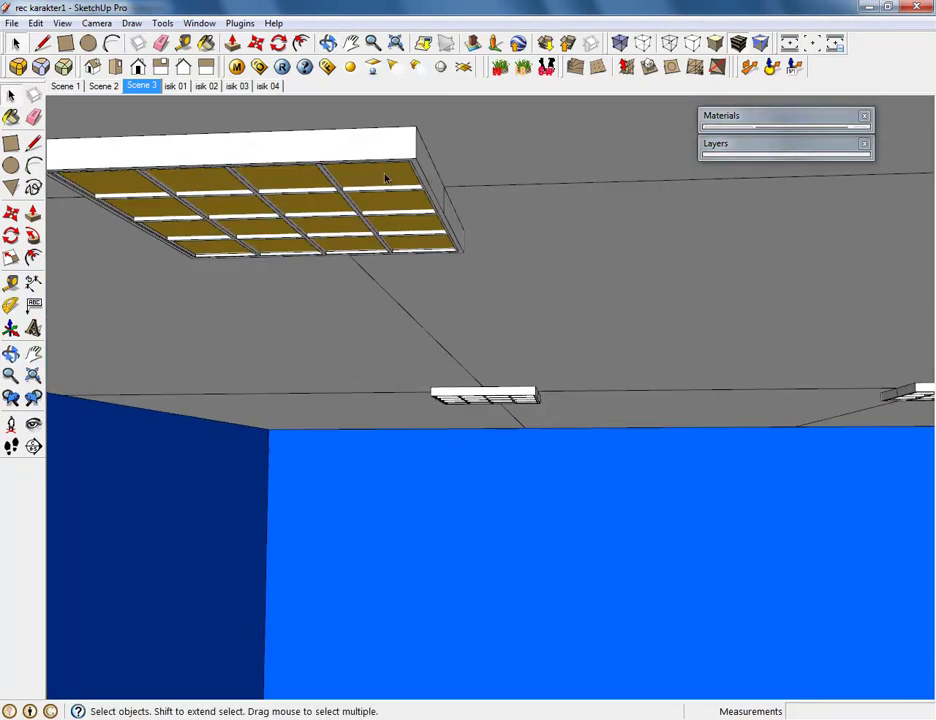
pyautogui.scroll(2, 381, 181)
pyautogui.click(381, 181)
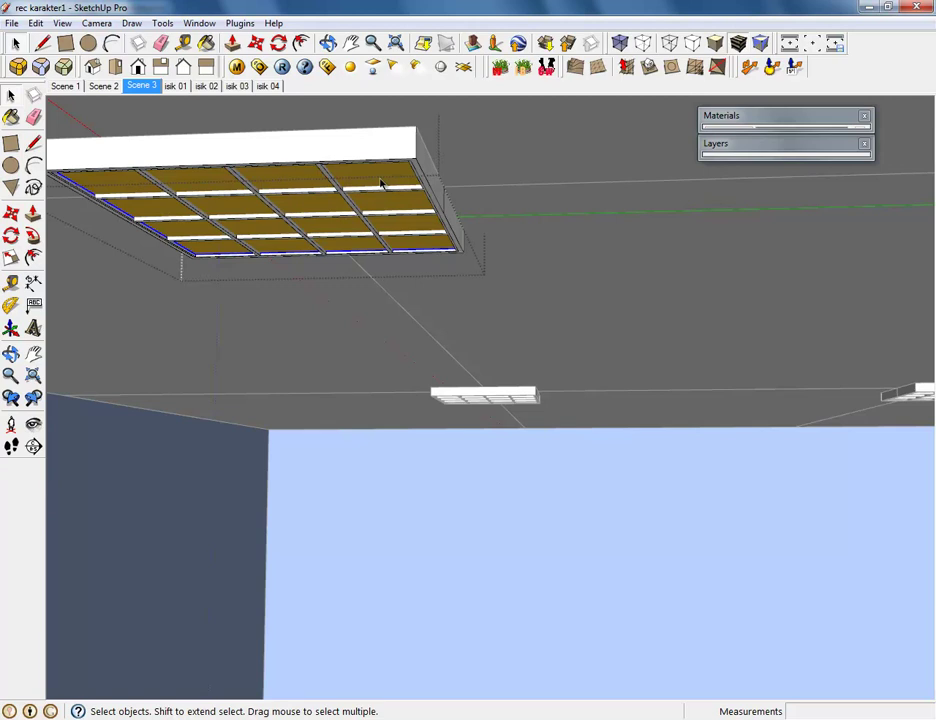
pyautogui.press('Escape')
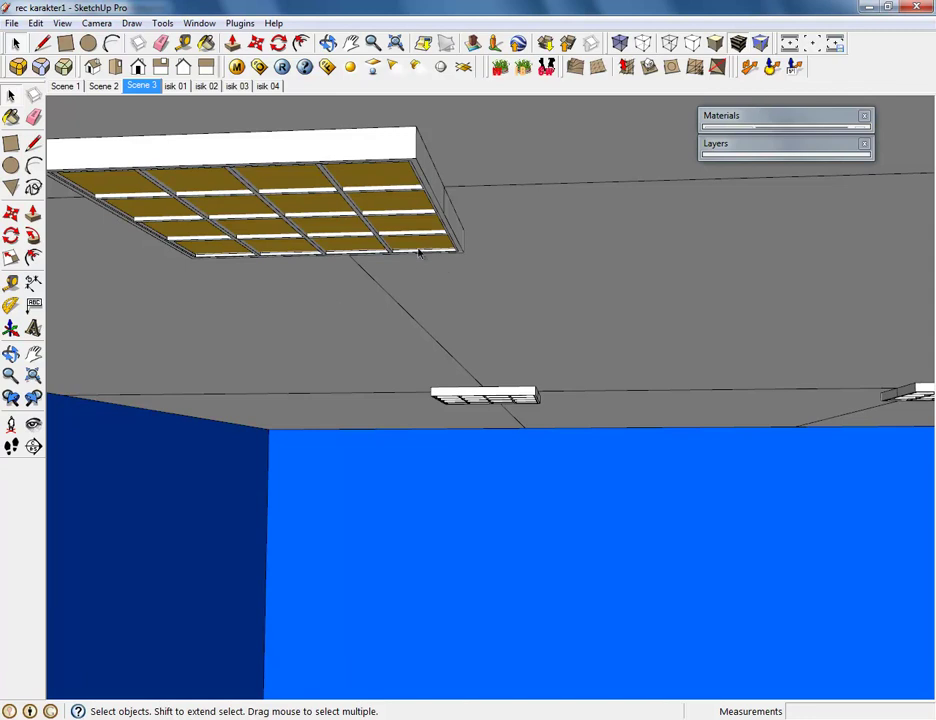
pyautogui.click(148, 86)
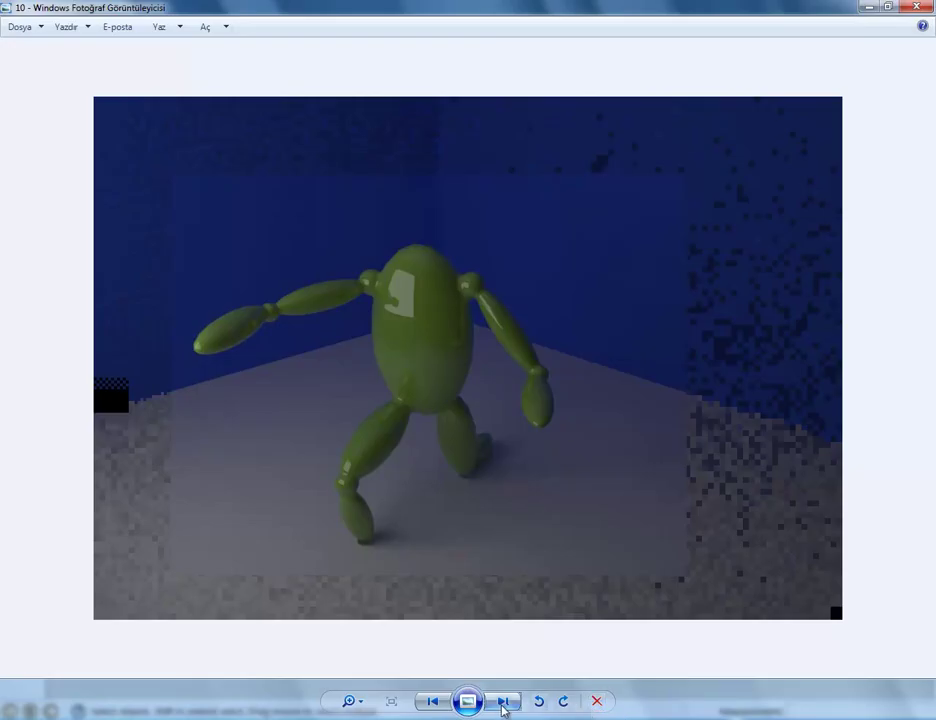
# Step: View the dim '11 intens 1' render up close, then return to SketchUp's Scene 3 view
pyautogui.click(503, 702)
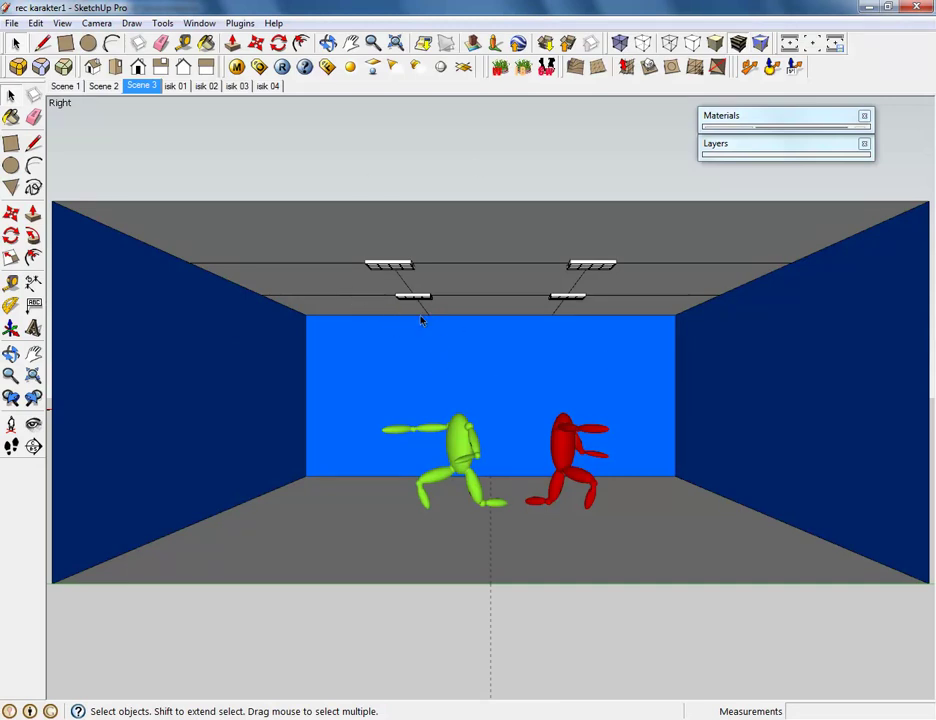
pyautogui.scroll(2, 418, 305)
pyautogui.scroll(3, 418, 260)
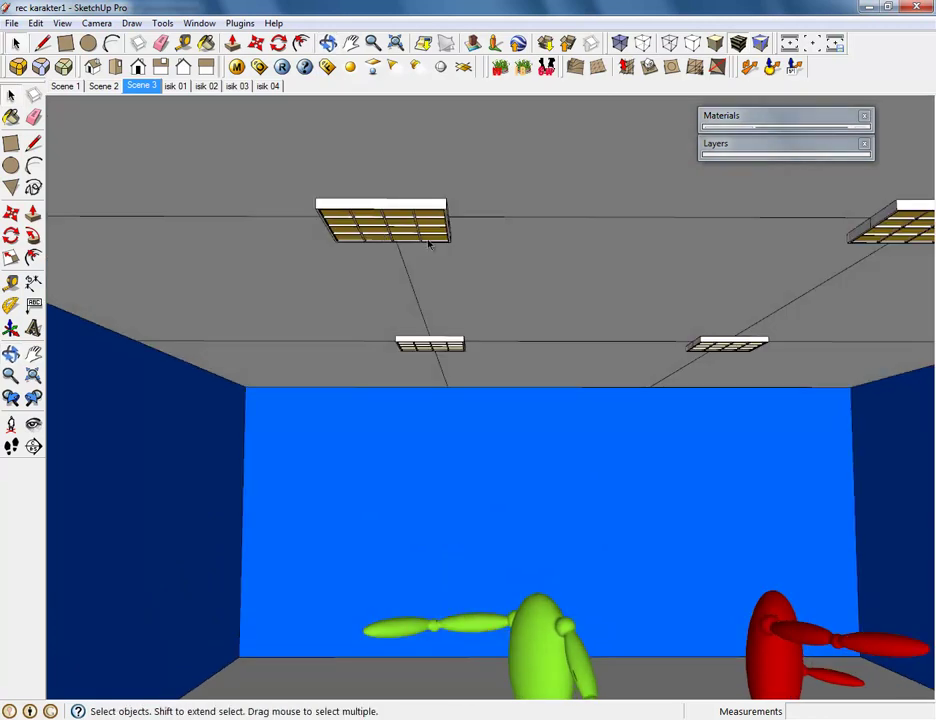
pyautogui.click(115, 68)
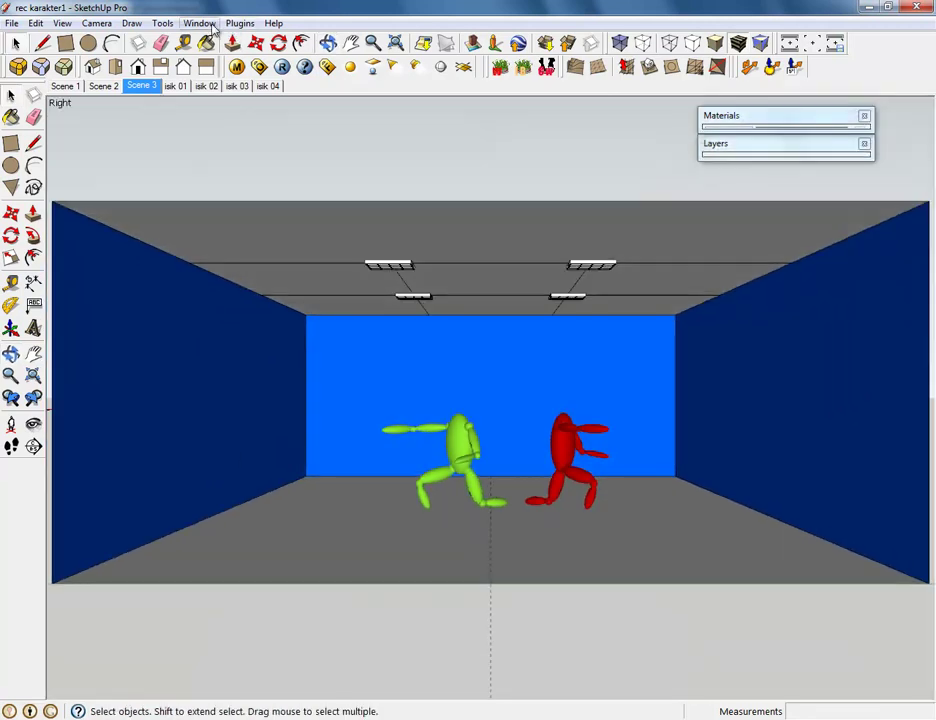
# Step: Select Component#1's V-Ray Rectangle Light in the Outliner and edit it, selecting its intensity 10,0
pyautogui.click(214, 26)
pyautogui.click(236, 143)
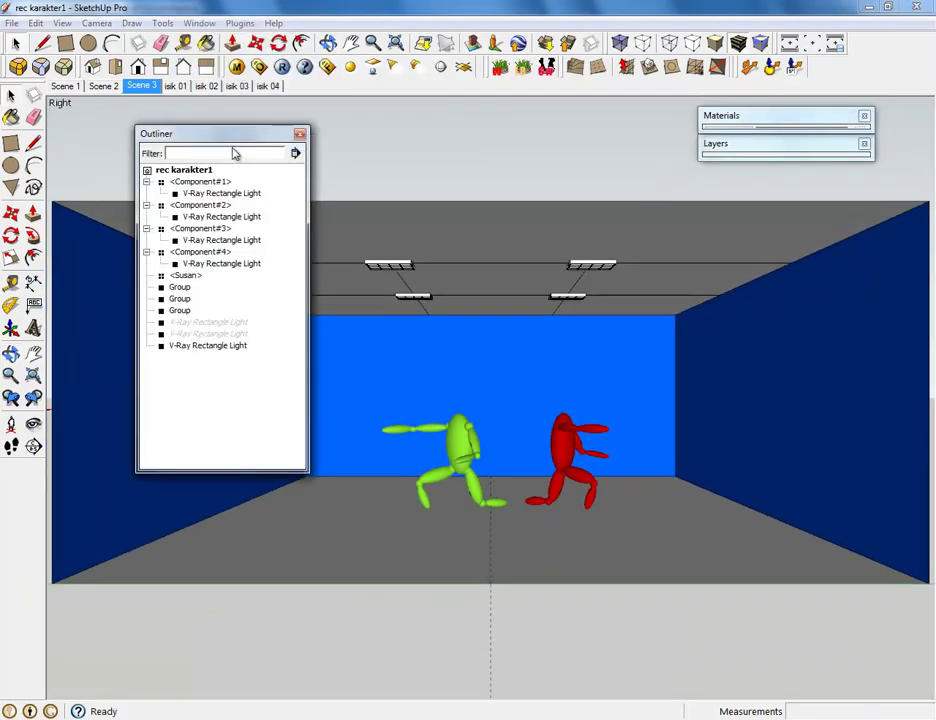
pyautogui.click(218, 193)
pyautogui.click(222, 216)
pyautogui.click(222, 193)
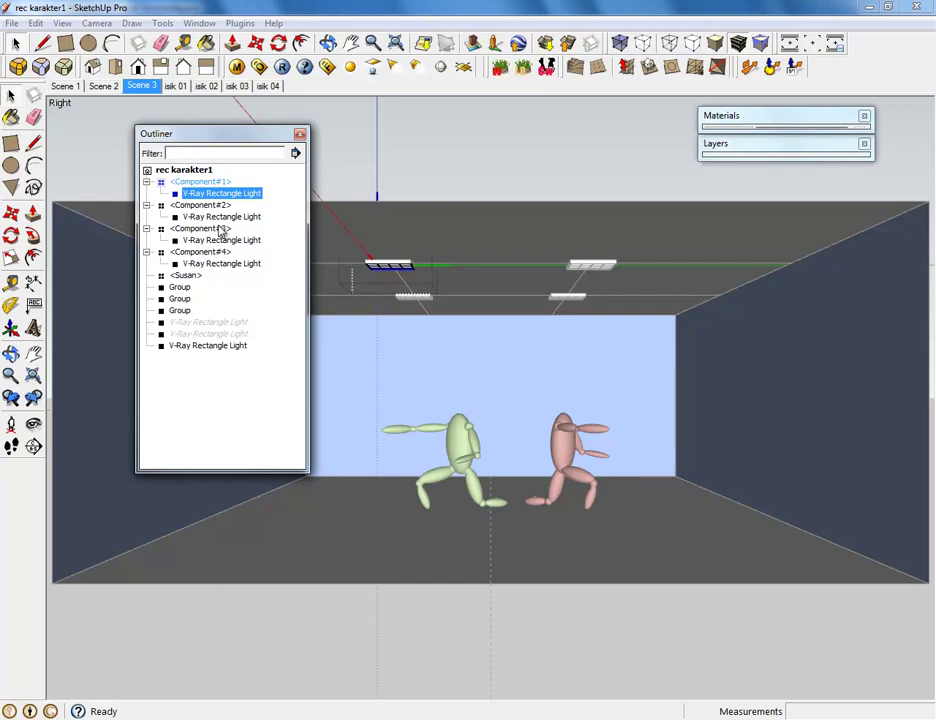
pyautogui.rightClick(223, 199)
pyautogui.moveTo(300, 447)
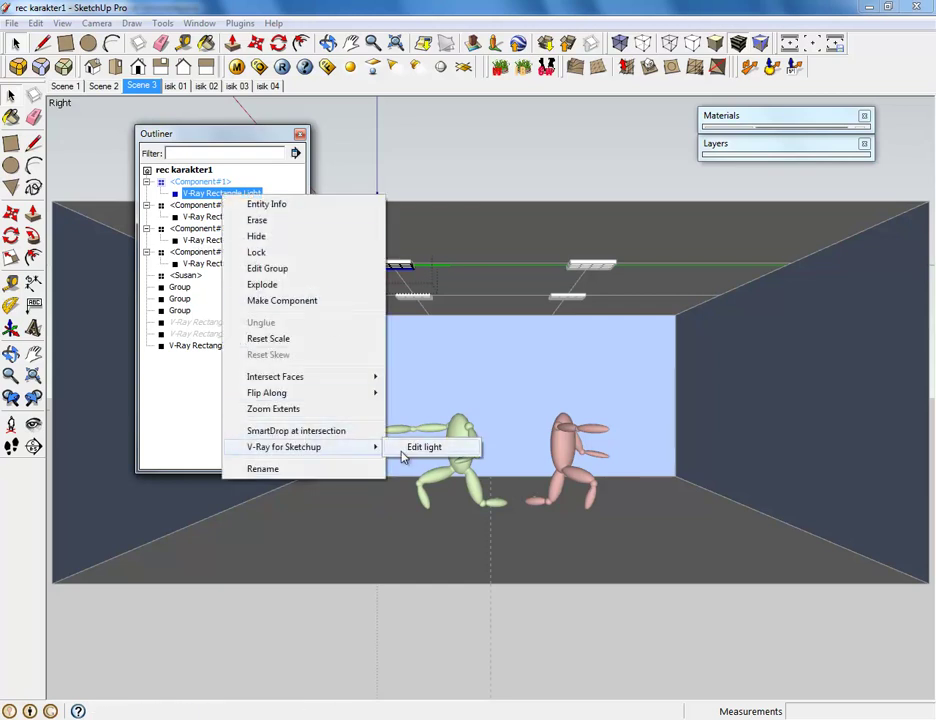
pyautogui.click(412, 448)
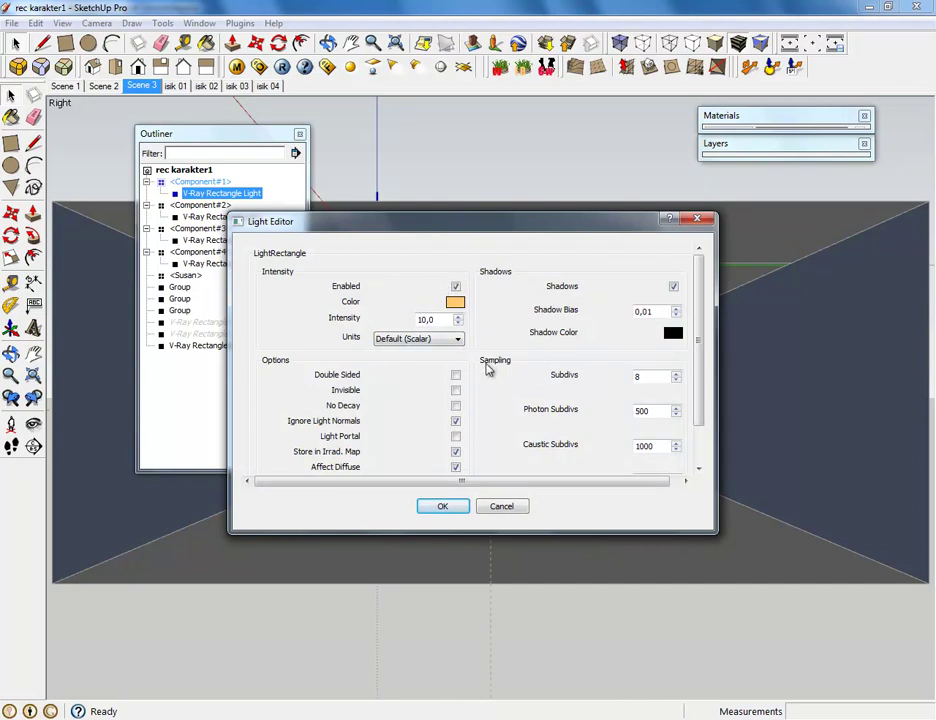
pyautogui.moveTo(436, 320); pyautogui.dragTo(415, 320)
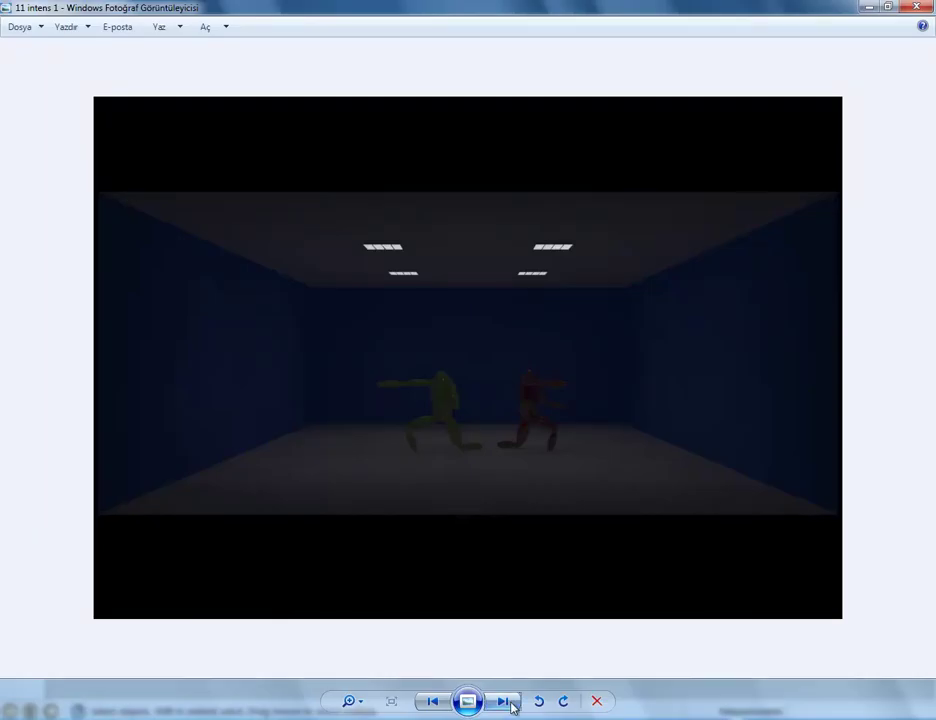
# Step: Advance the Photo Viewer from the dim '11 intens 1' render to the brighter '12 intens 10'
pyautogui.click(503, 701)
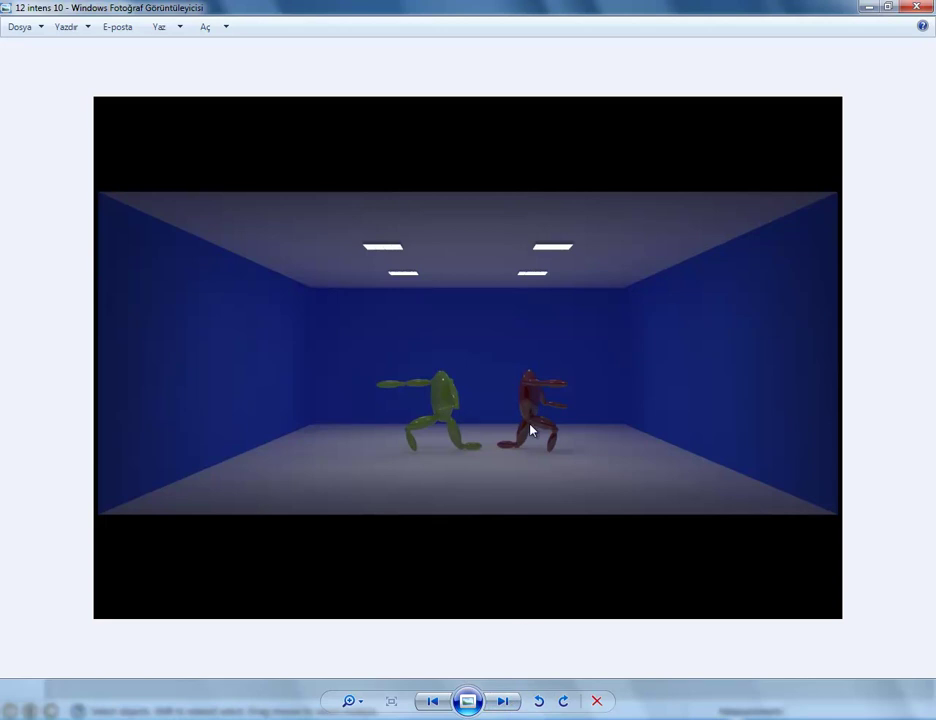